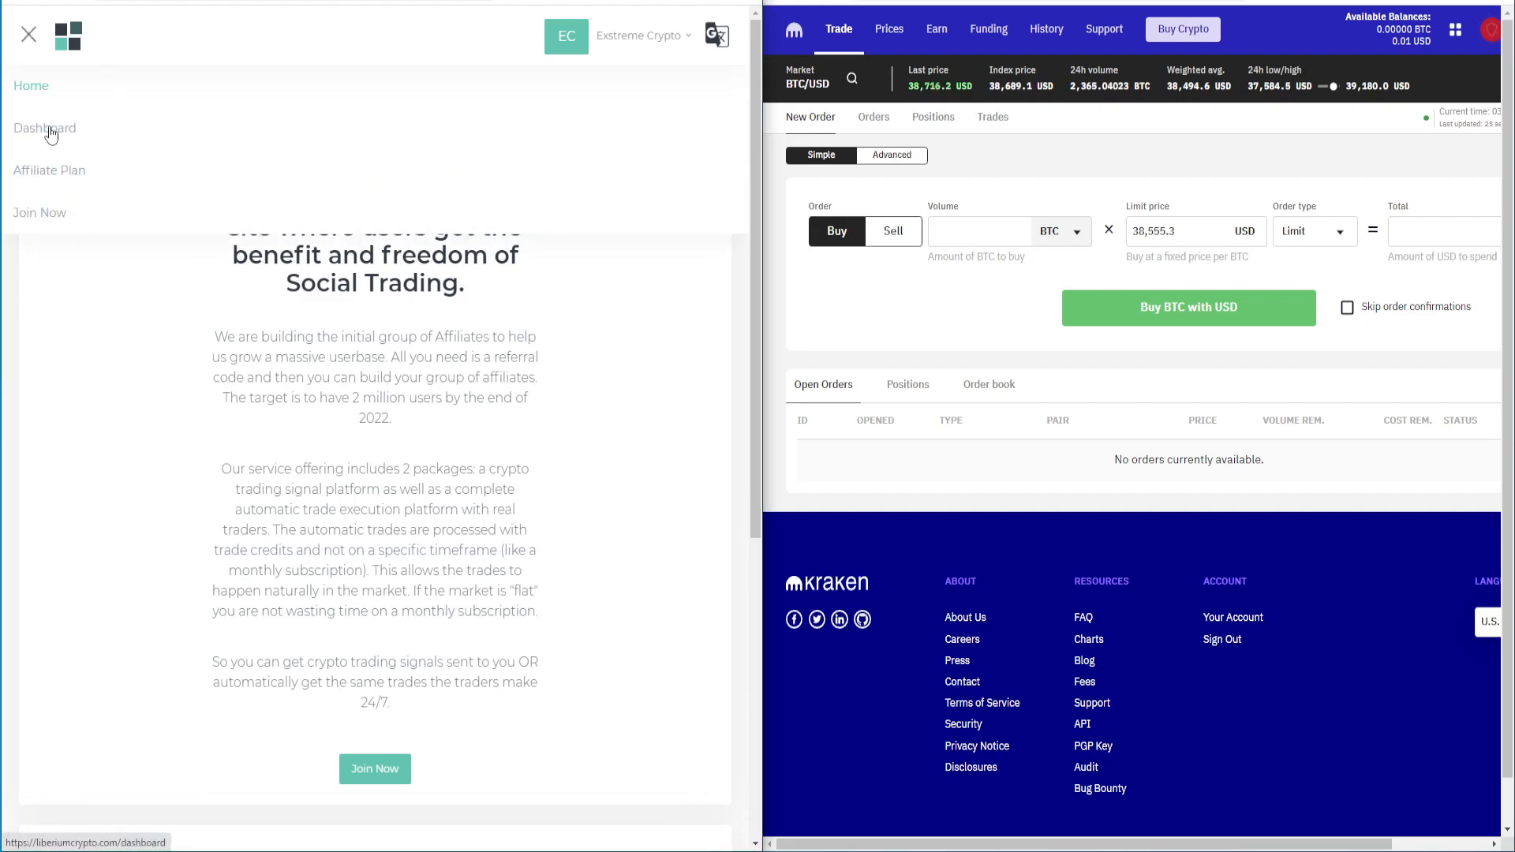
Start the exchange setup from the Liberium Crypto dashboard and choose Kraken as the exchange to connect
{"action": "left_click", "coordinate": [50, 135]}
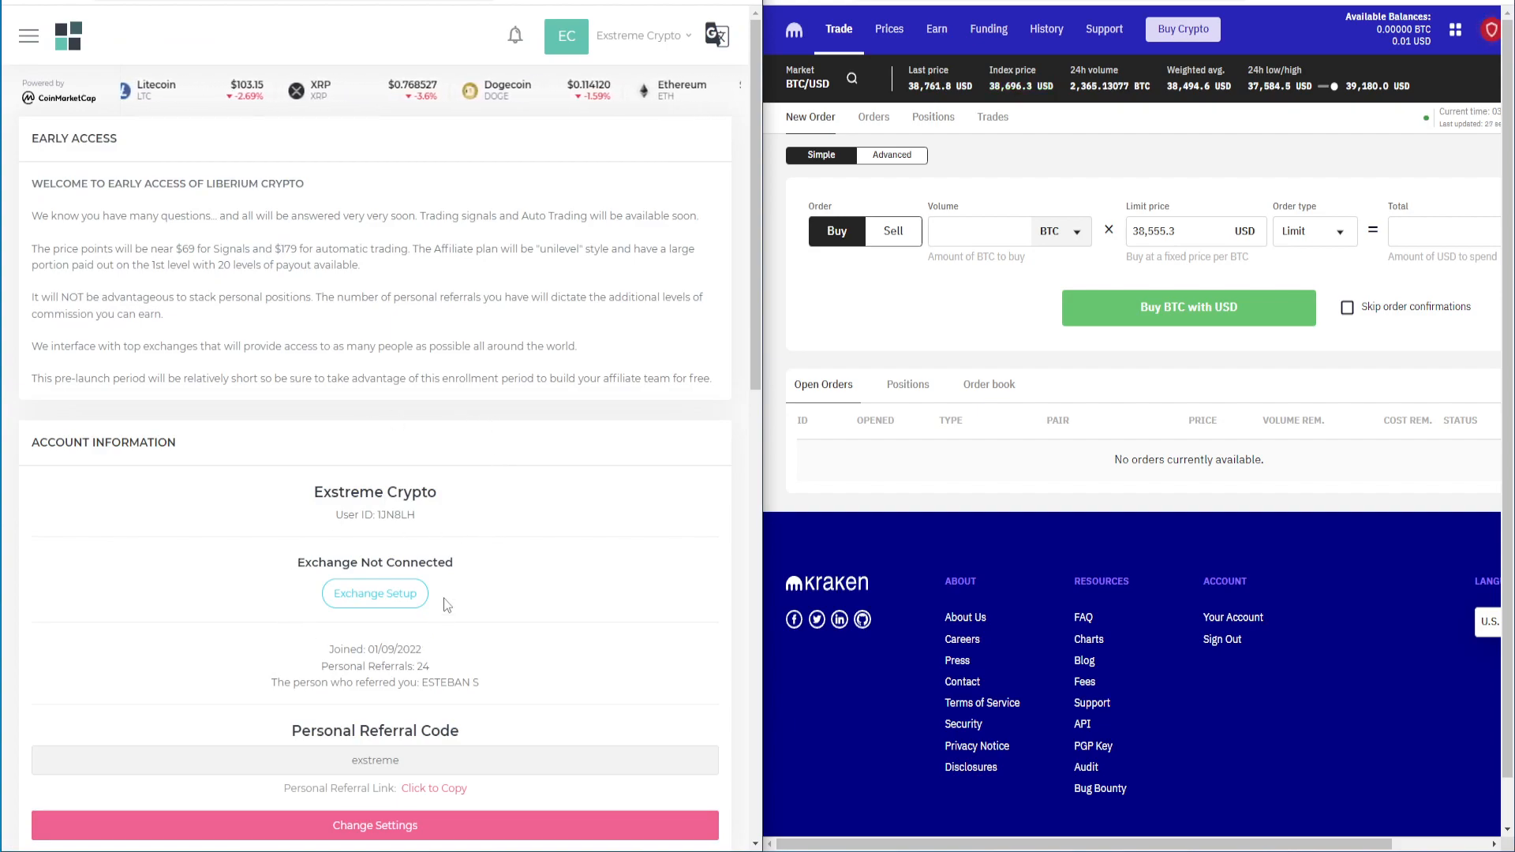
{"action": "left_click_drag", "start_coordinate": [296, 566], "coordinate": [462, 570]}
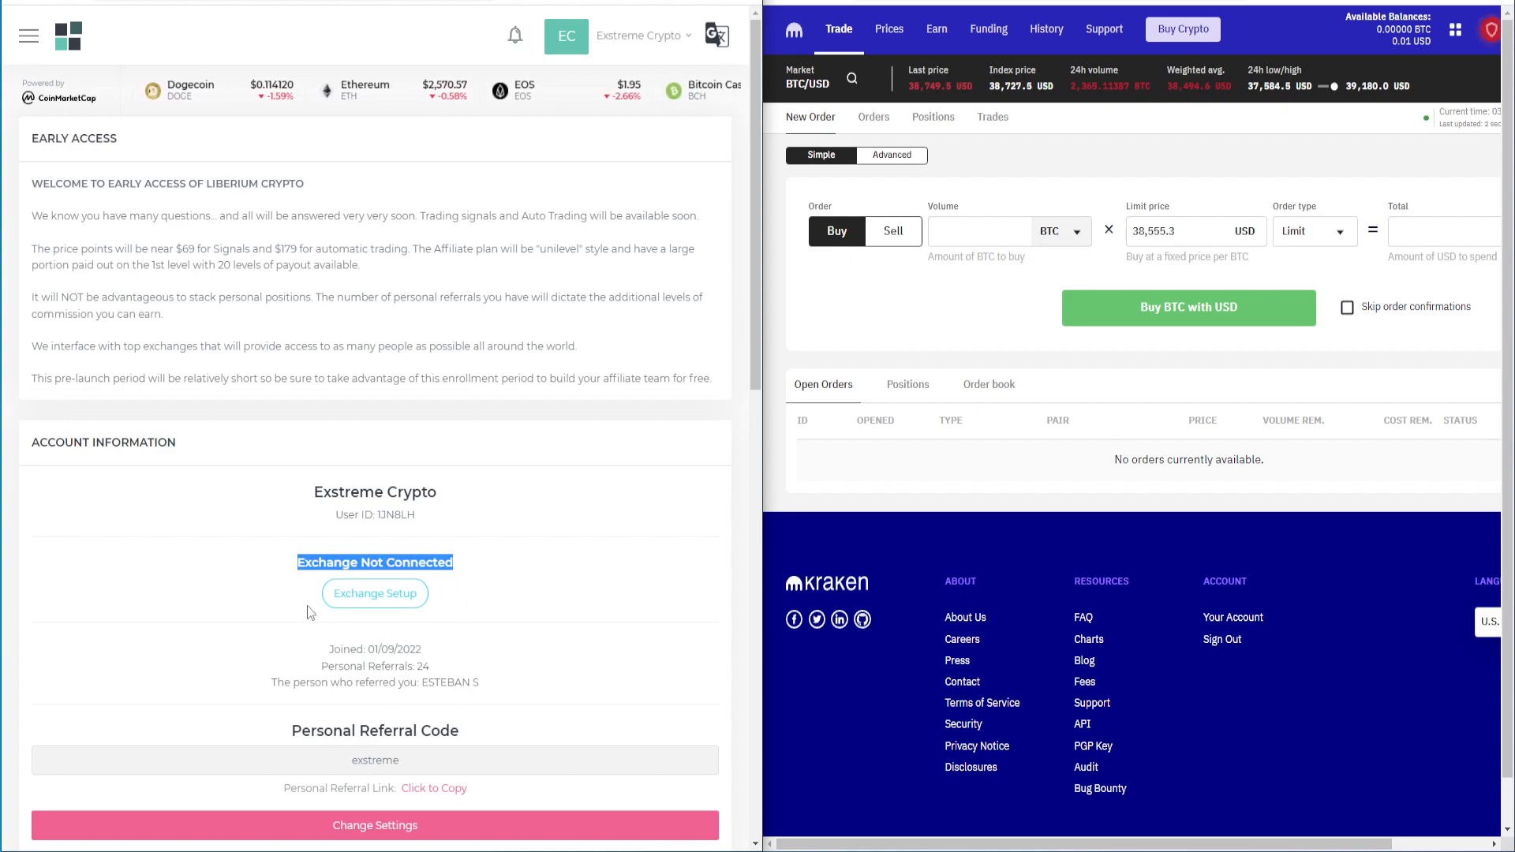
{"action": "left_click", "coordinate": [369, 601]}
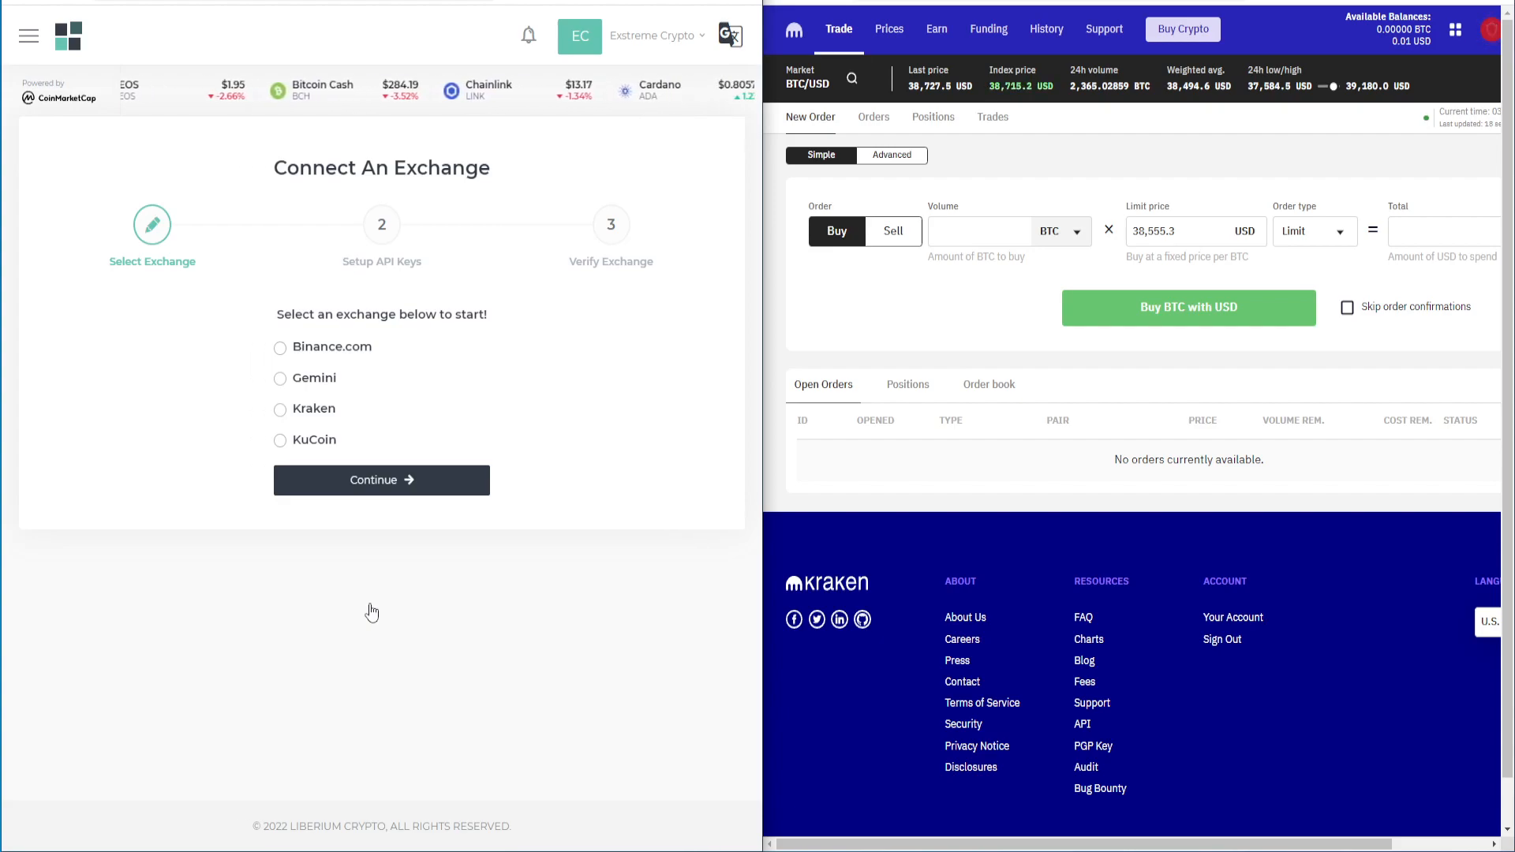
{"action": "left_click", "coordinate": [280, 410]}
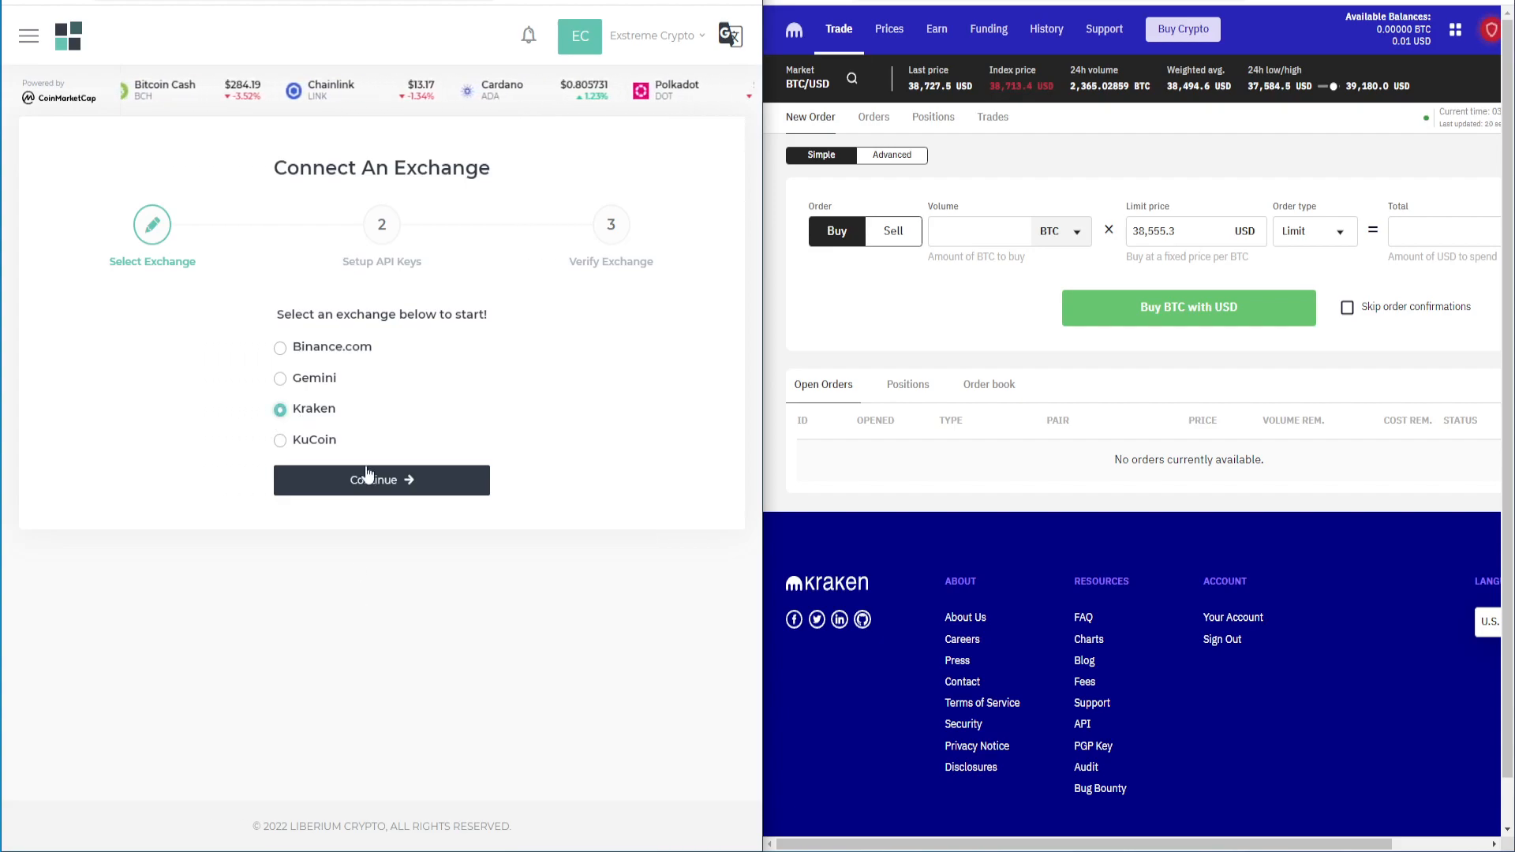
{"action": "left_click", "coordinate": [378, 481]}
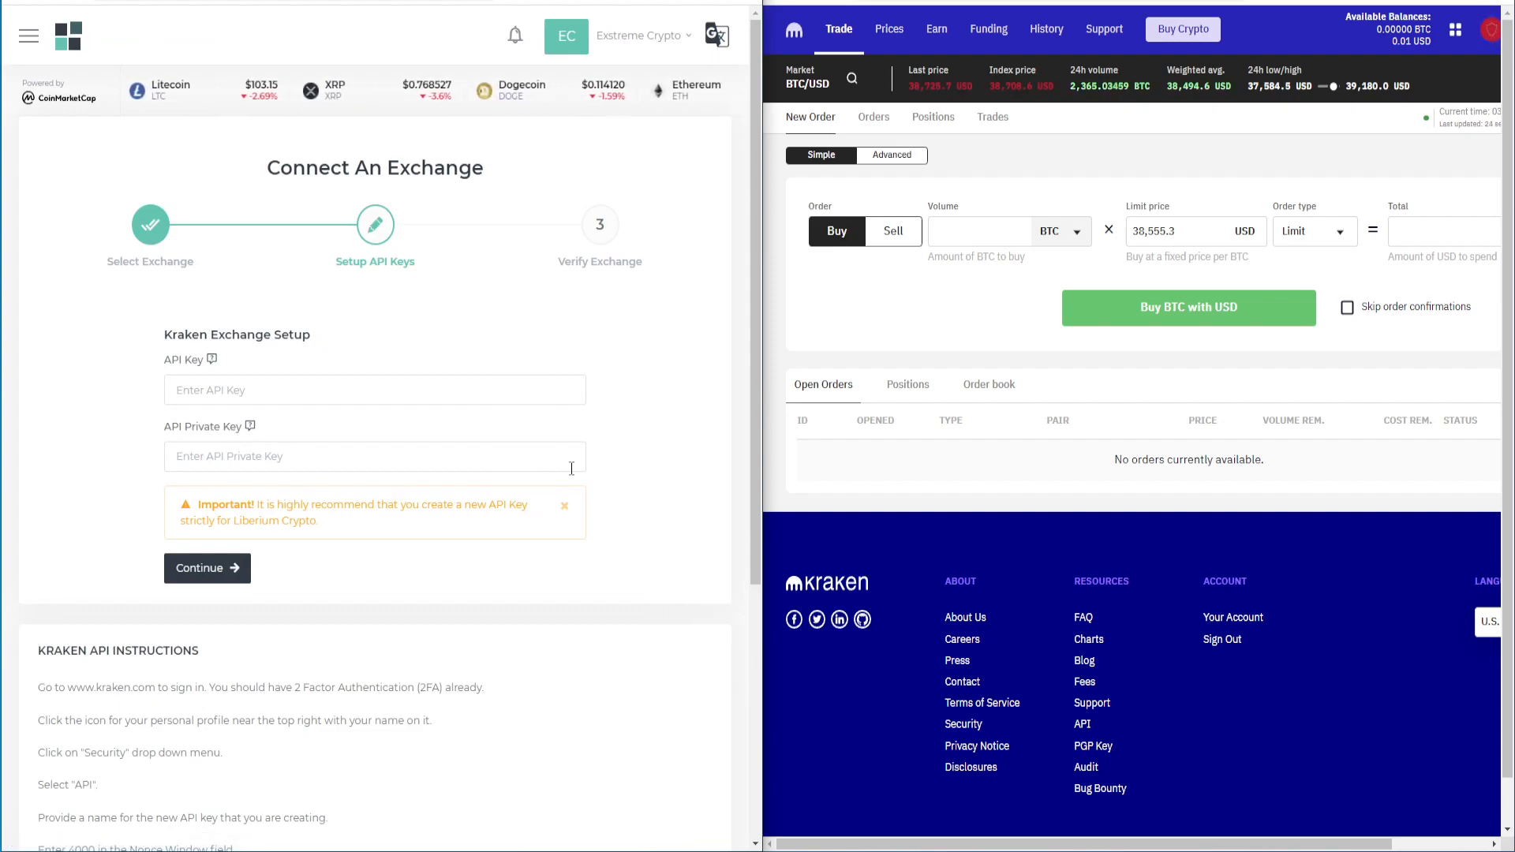
Review the Kraken API instructions and open API key management in the Kraken account's security settings
{"action": "scroll", "coordinate": [576, 472], "scroll_direction": "down", "scroll_amount": 4}
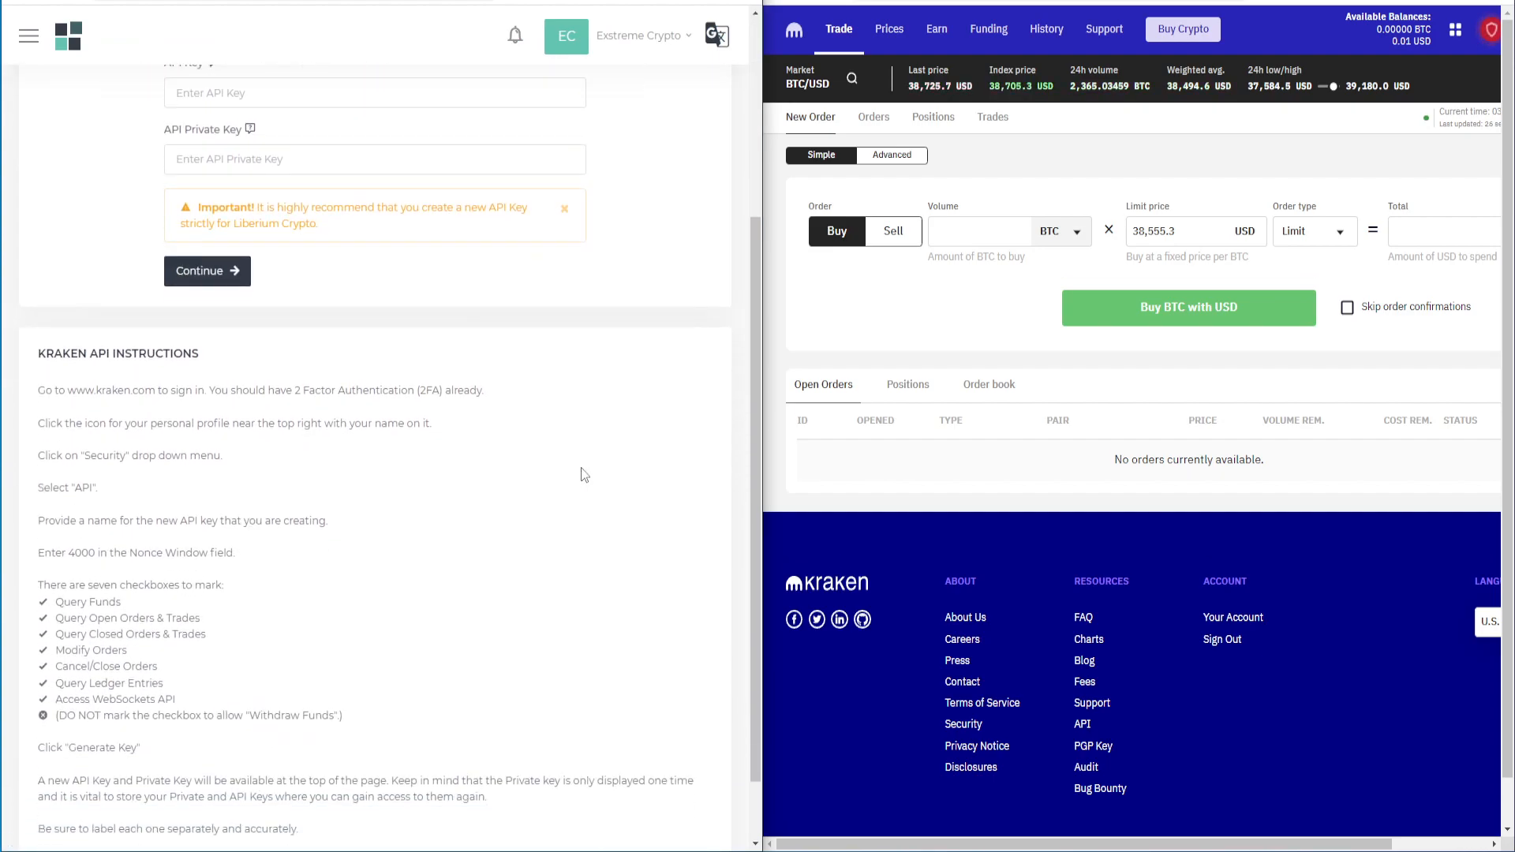
{"action": "left_click_drag", "start_coordinate": [36, 312], "coordinate": [402, 800]}
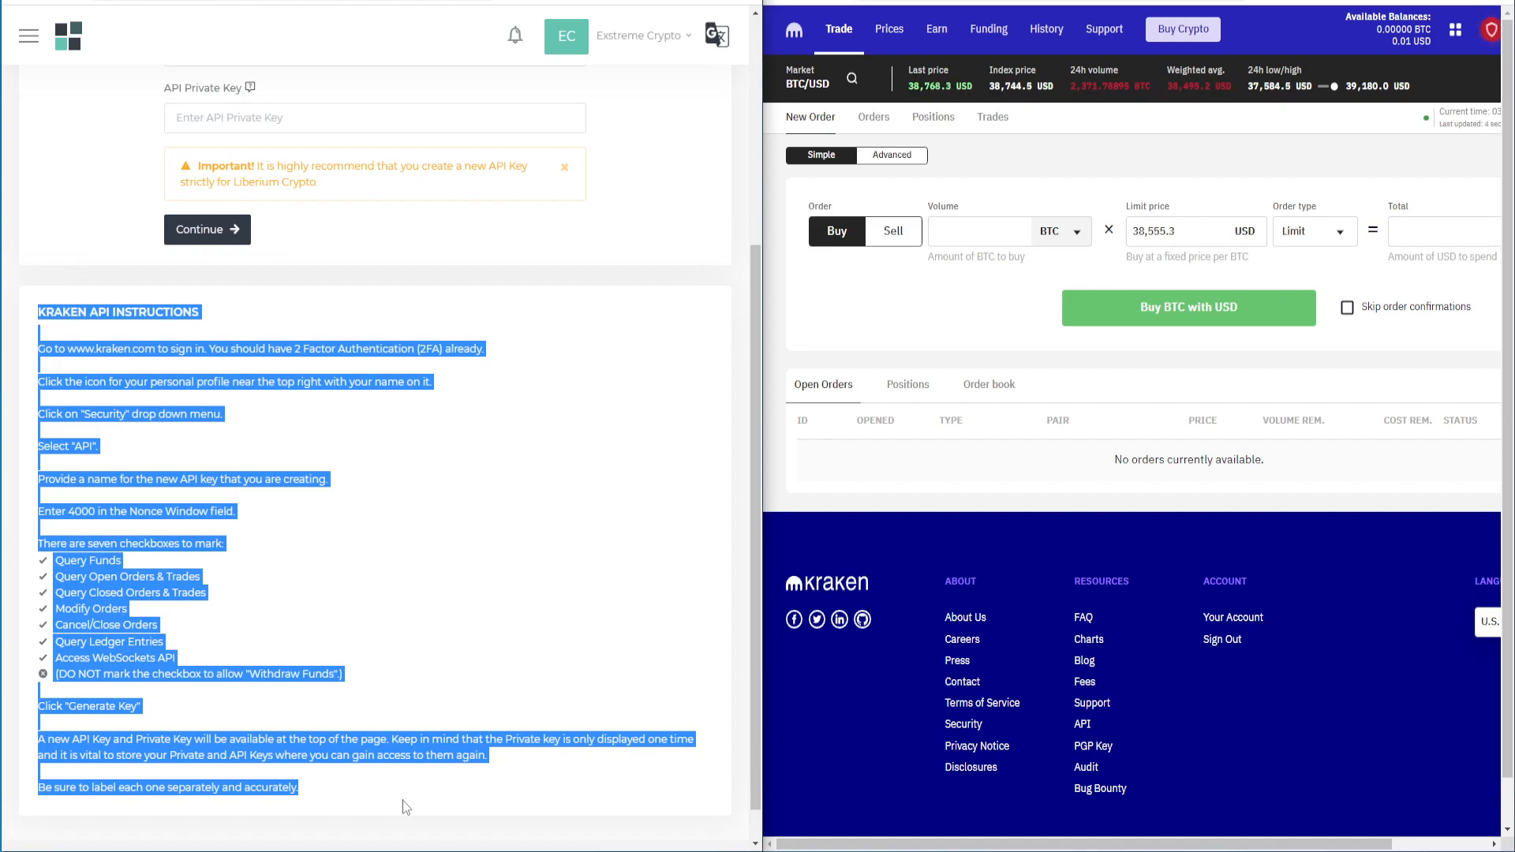
{"action": "left_click", "coordinate": [537, 430]}
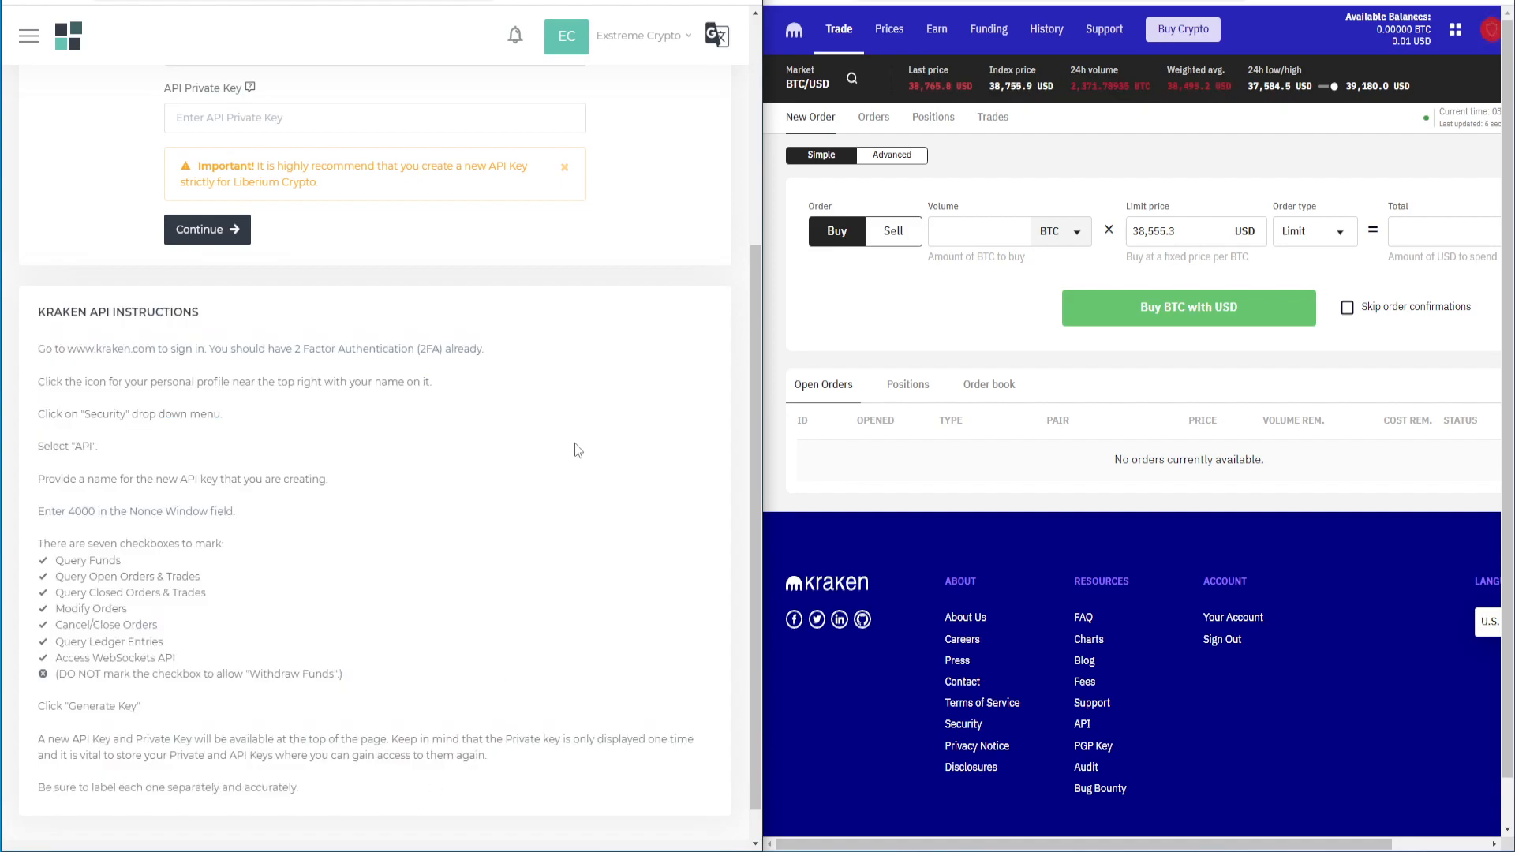
{"action": "scroll", "coordinate": [579, 456], "scroll_direction": "up", "scroll_amount": 1}
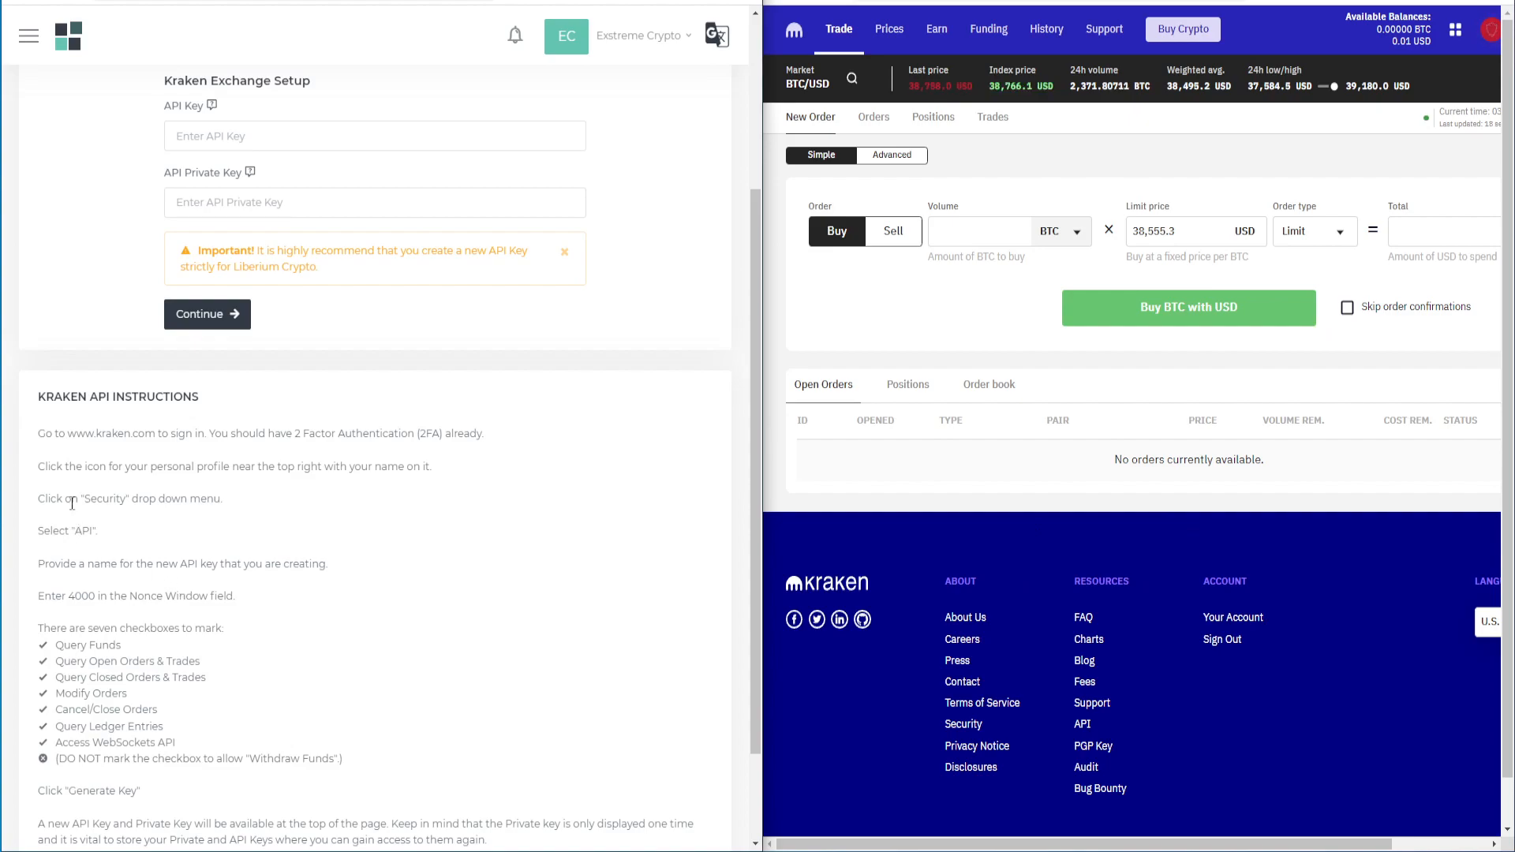
{"action": "left_click_drag", "start_coordinate": [39, 468], "coordinate": [517, 481]}
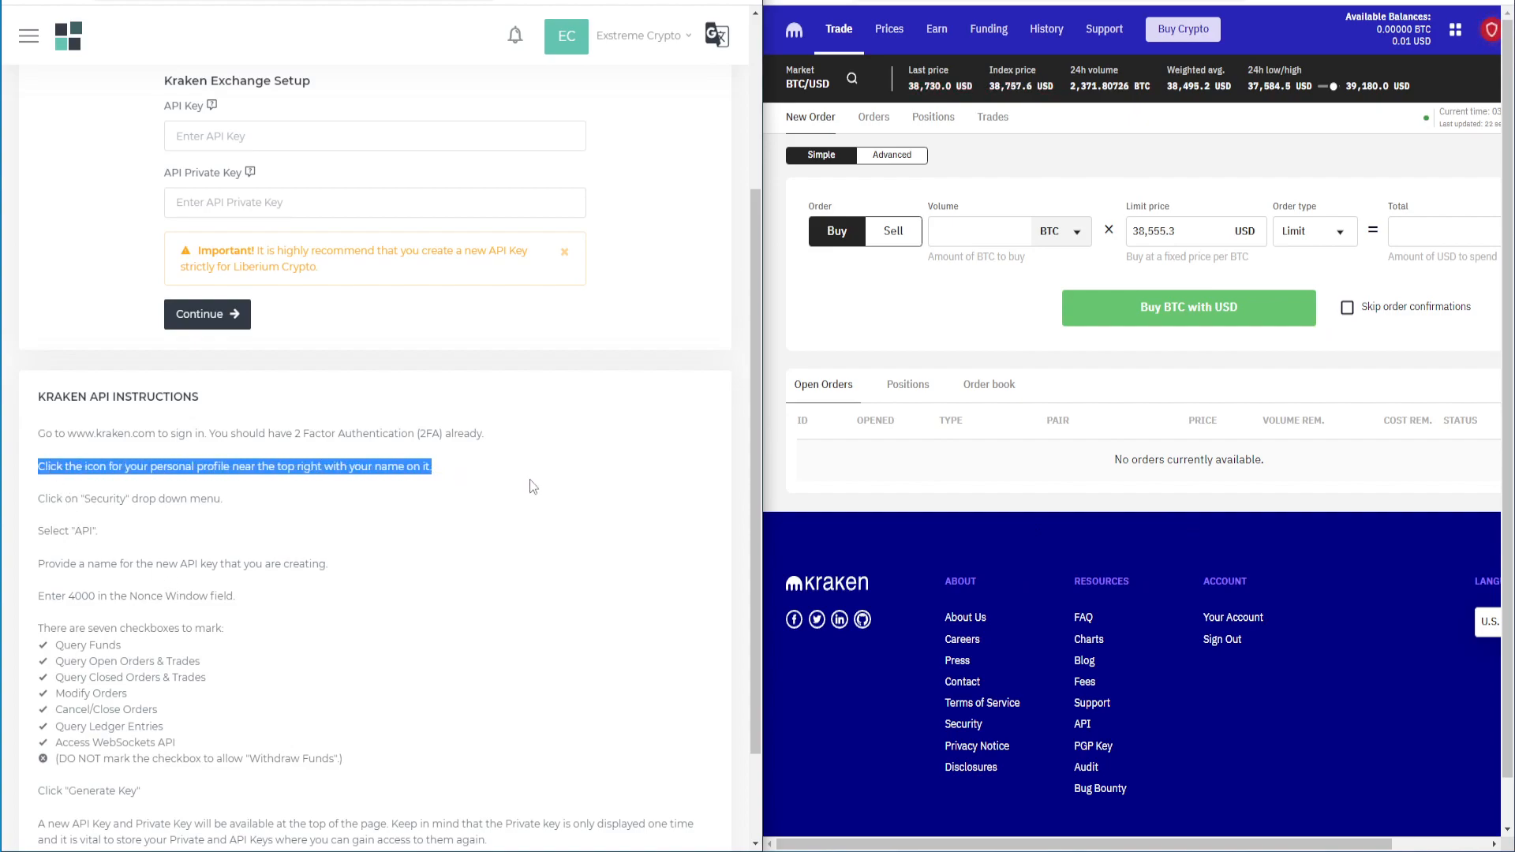
{"action": "left_click_drag", "start_coordinate": [1226, 844], "coordinate": [1322, 845]}
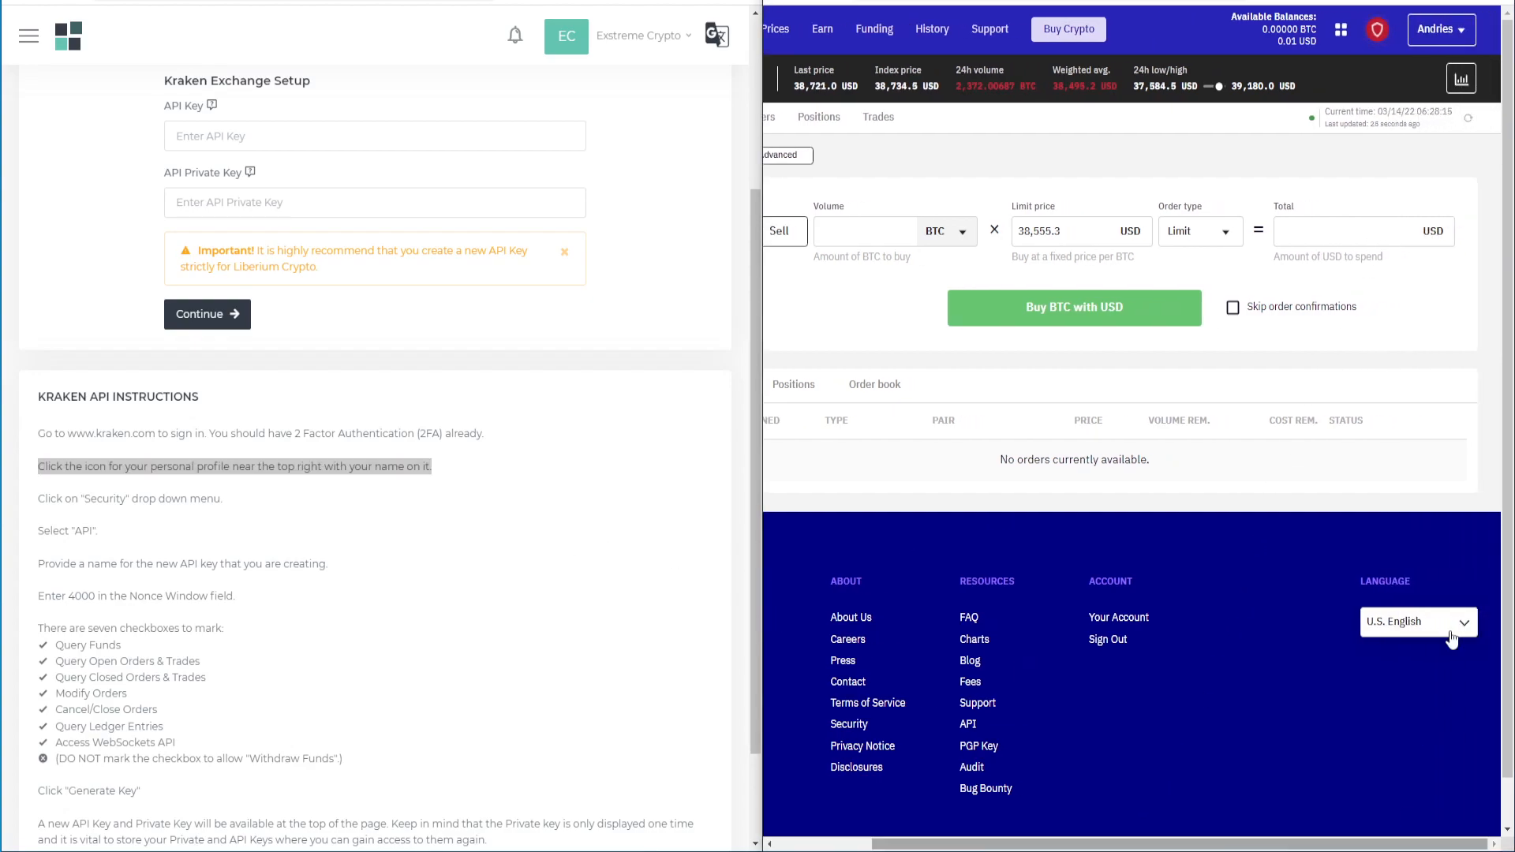
{"action": "left_click", "coordinate": [1441, 30]}
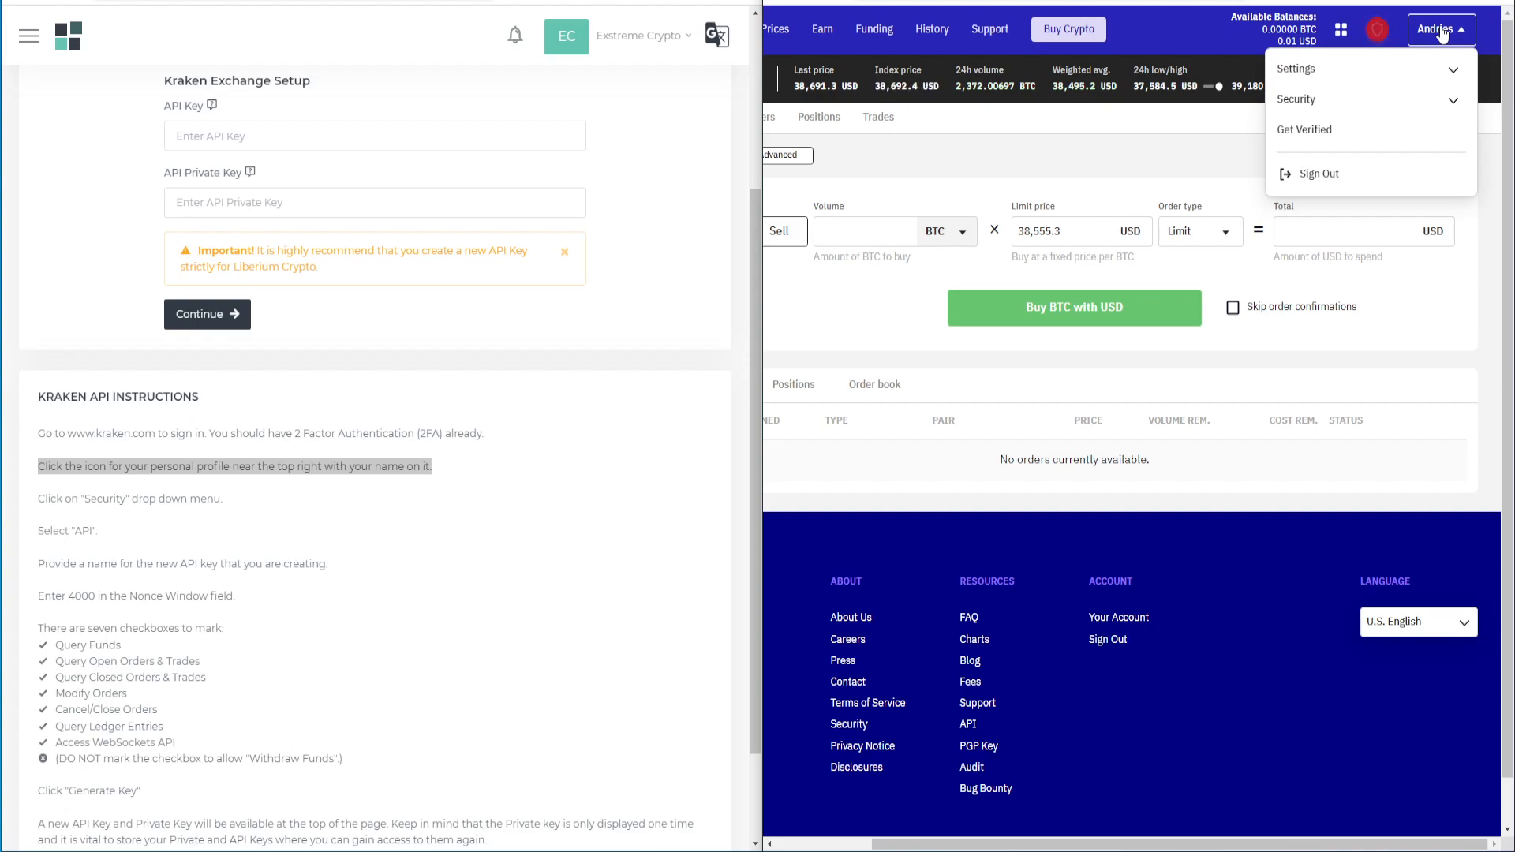
{"action": "left_click", "coordinate": [1440, 103]}
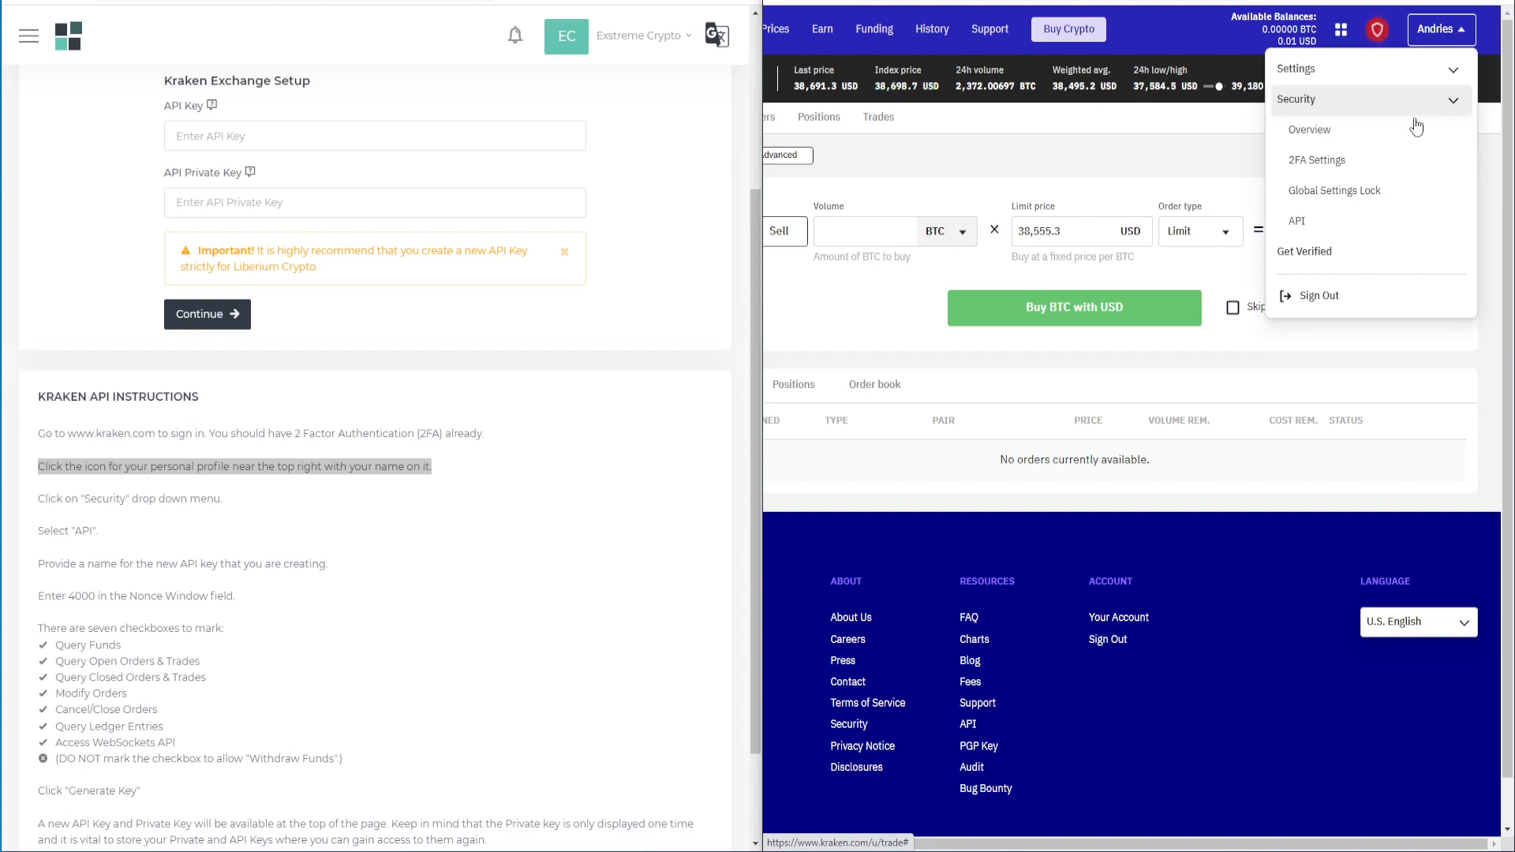
{"action": "left_click", "coordinate": [1306, 221]}
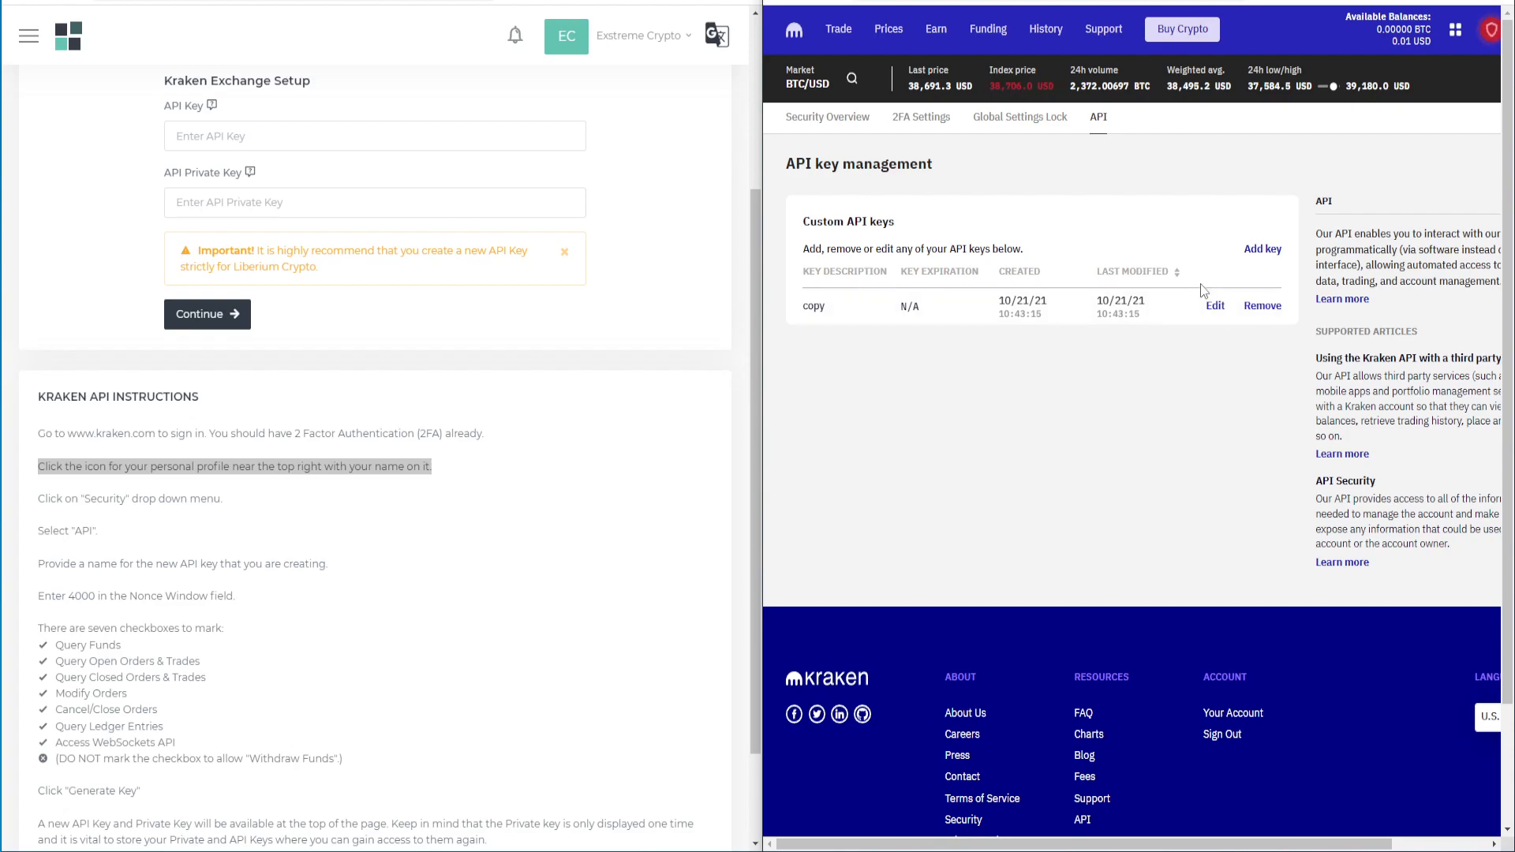
Add a new Kraken API key with the description LiberiumCrypto
{"action": "left_click", "coordinate": [1274, 249]}
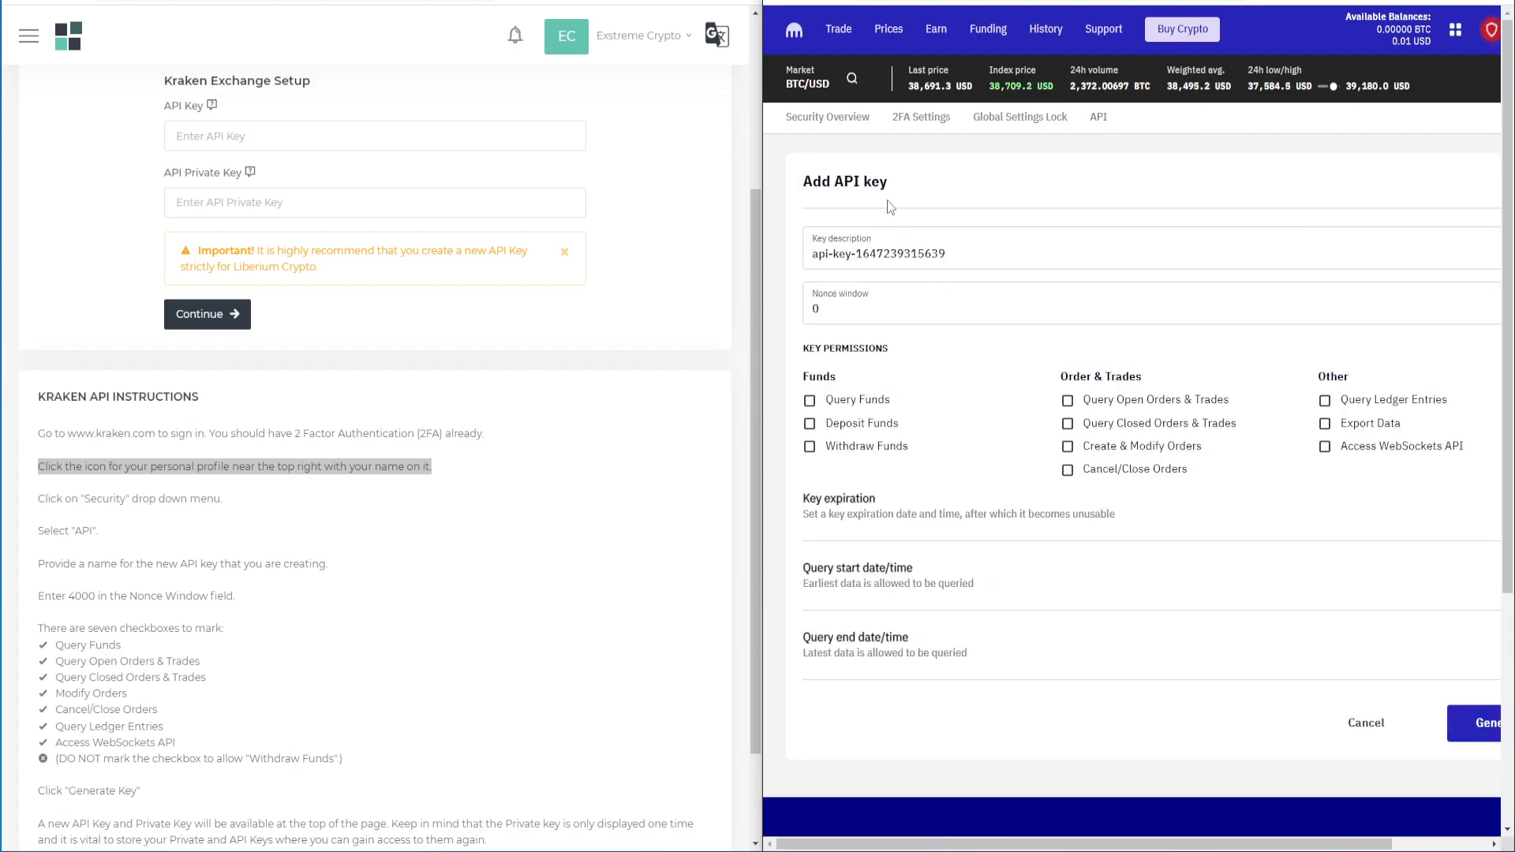
{"action": "left_click", "coordinate": [970, 254]}
{"action": "left_click_drag", "start_coordinate": [970, 254], "coordinate": [779, 245]}
{"action": "type", "text": "Libe"}
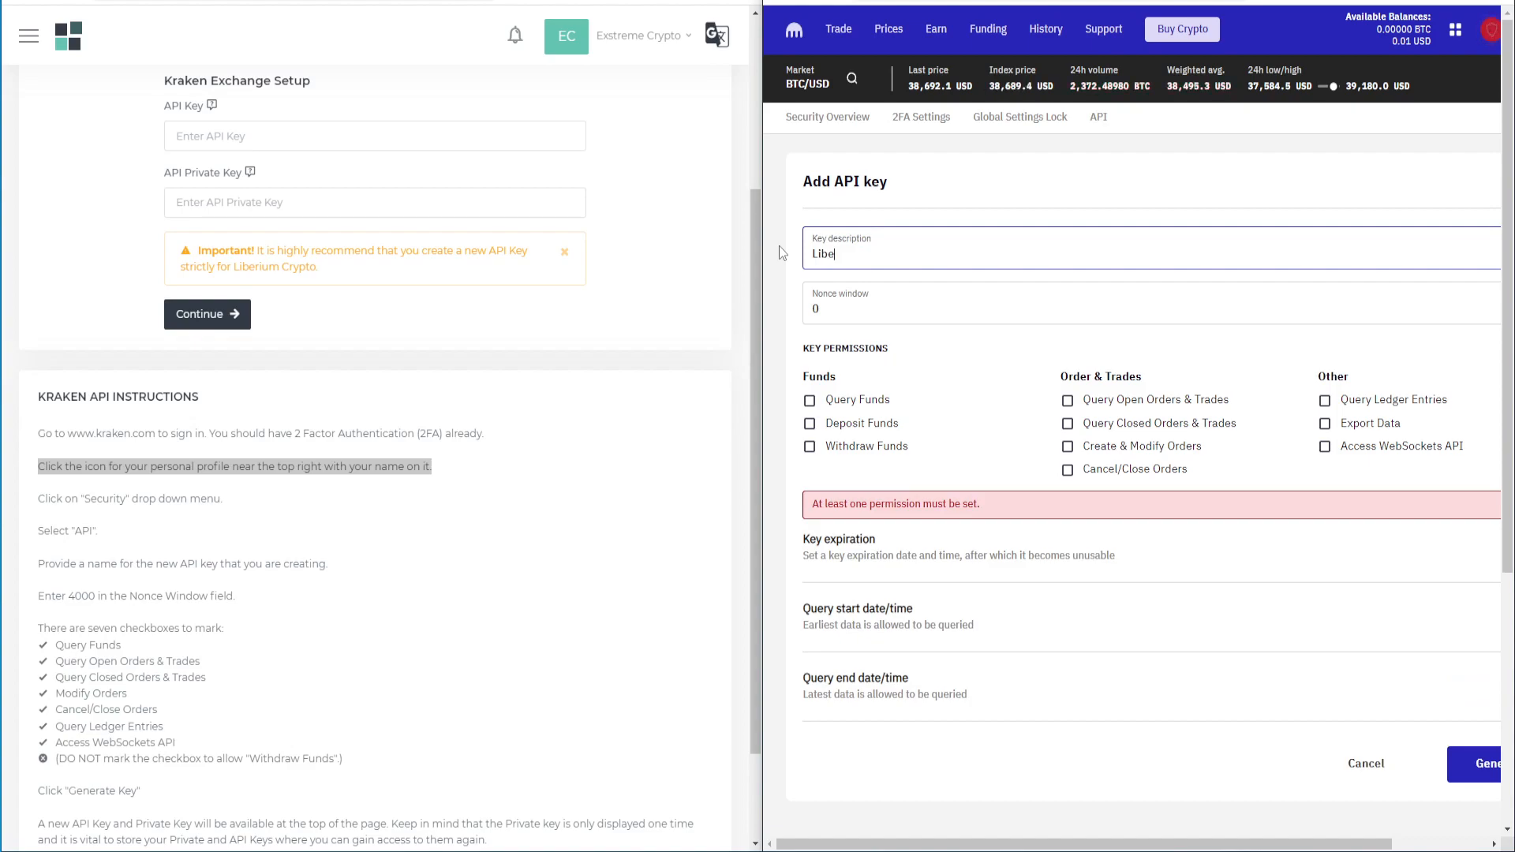
{"action": "type", "text": "riumCrypto"}
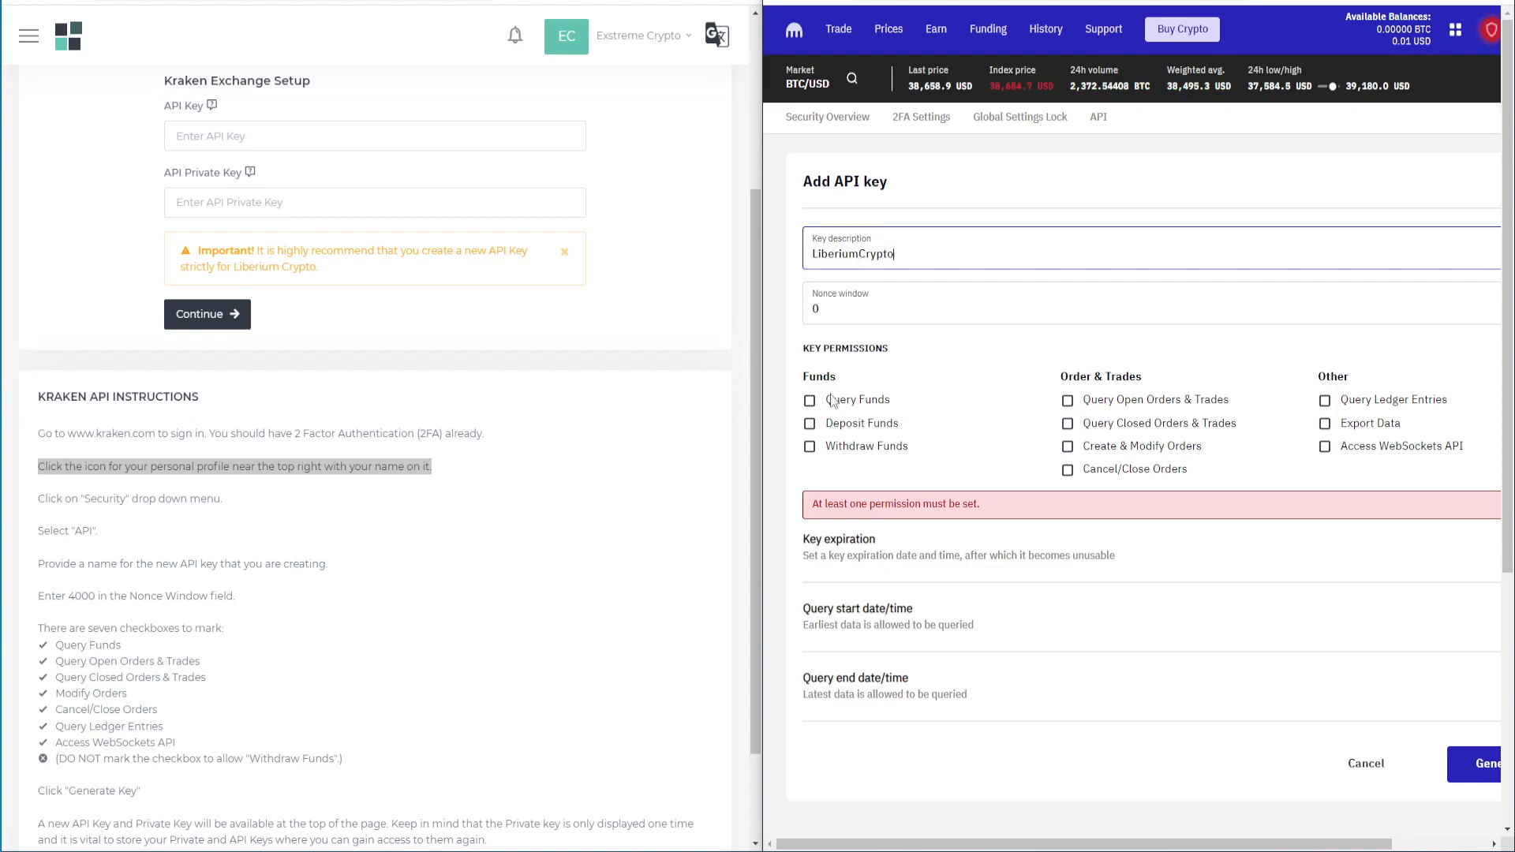
Set the new API key's nonce window to 4000, as the Kraken API instructions require
{"action": "left_click_drag", "start_coordinate": [42, 569], "coordinate": [314, 586]}
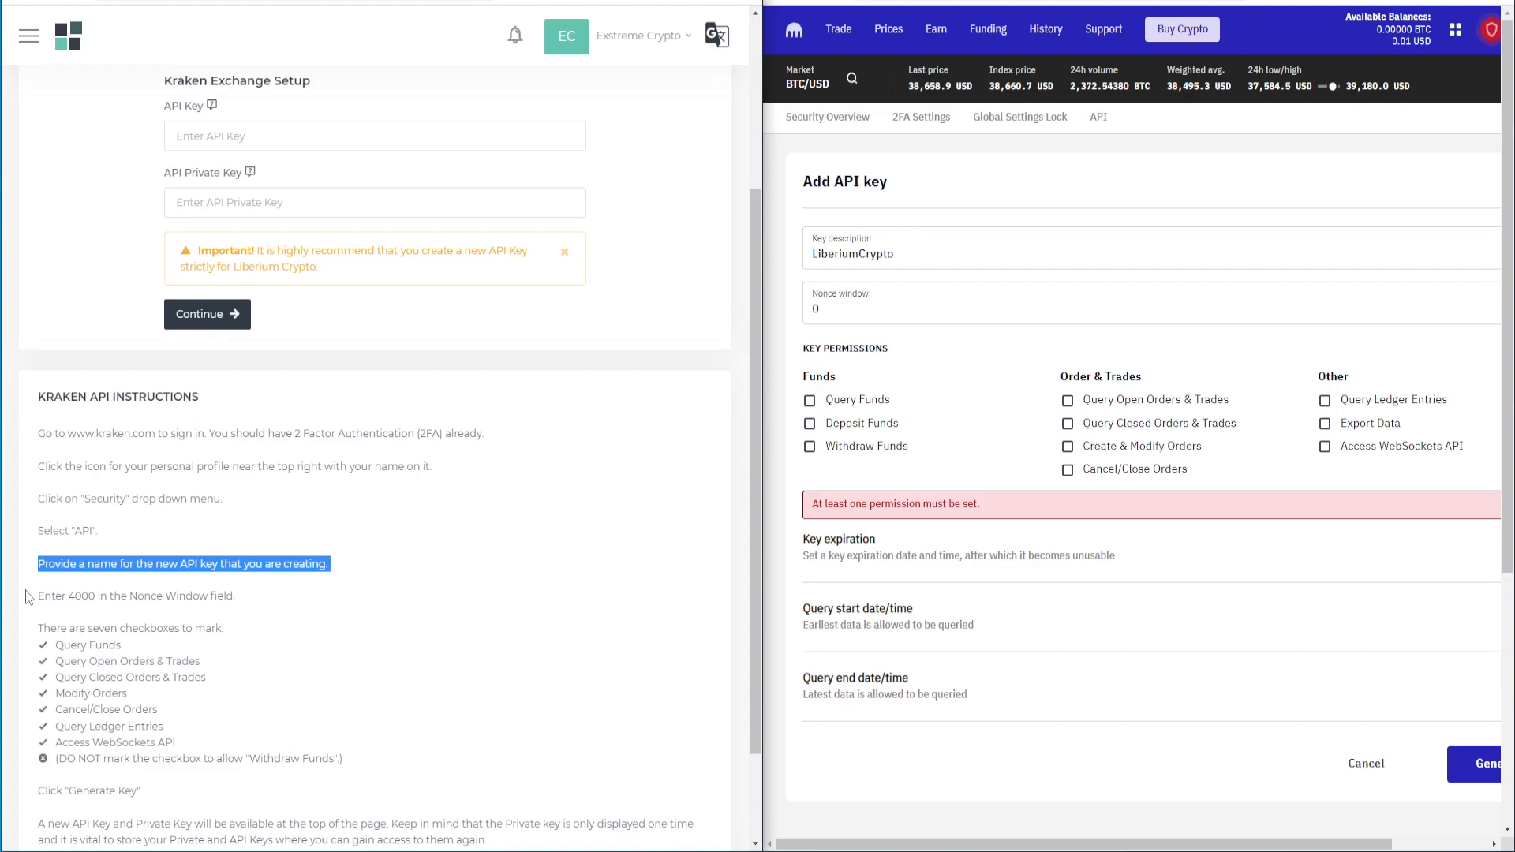
{"action": "left_click_drag", "start_coordinate": [40, 598], "coordinate": [282, 606]}
{"action": "double_click", "coordinate": [813, 311]}
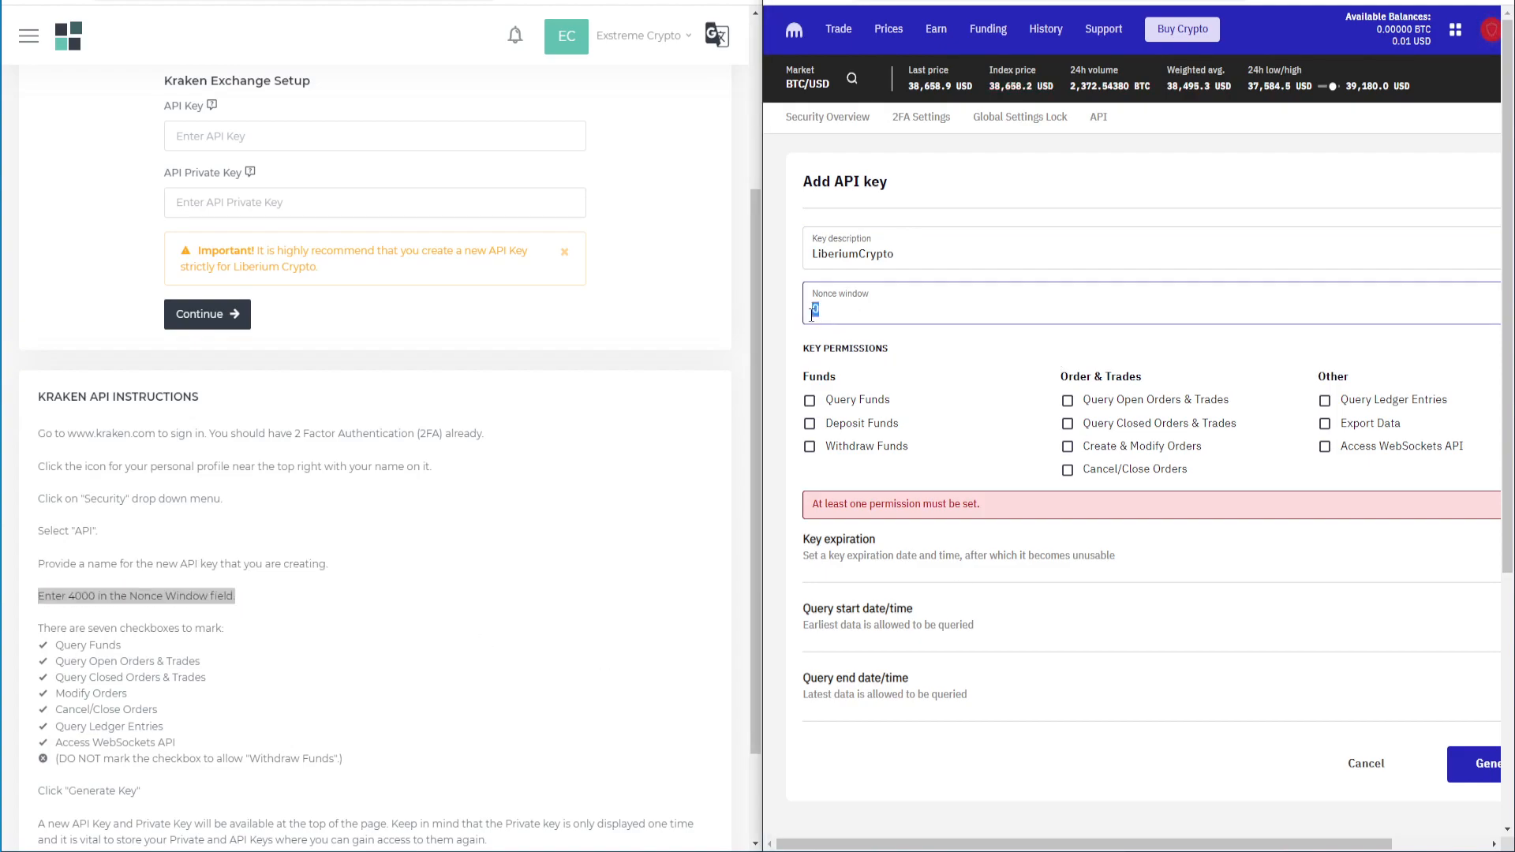
{"action": "type", "text": "4000"}
{"action": "left_click", "coordinate": [287, 595]}
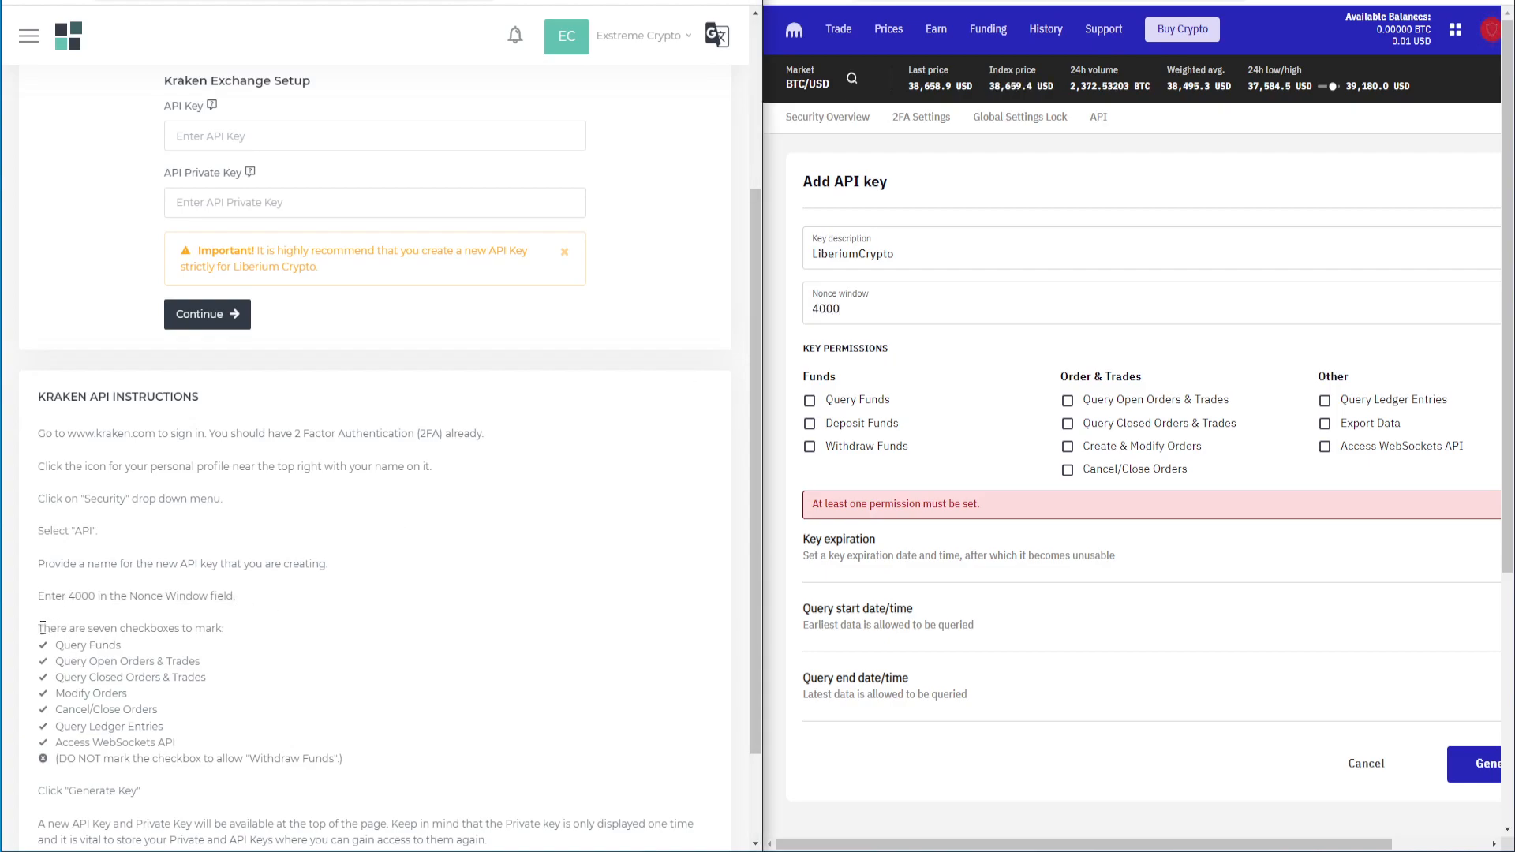
Grant the key Query Funds, Query Open Orders & Trades, Query Closed Orders & Trades, Create & Modify Orders and Cancel/Close Orders
{"action": "left_click_drag", "start_coordinate": [40, 628], "coordinate": [377, 780]}
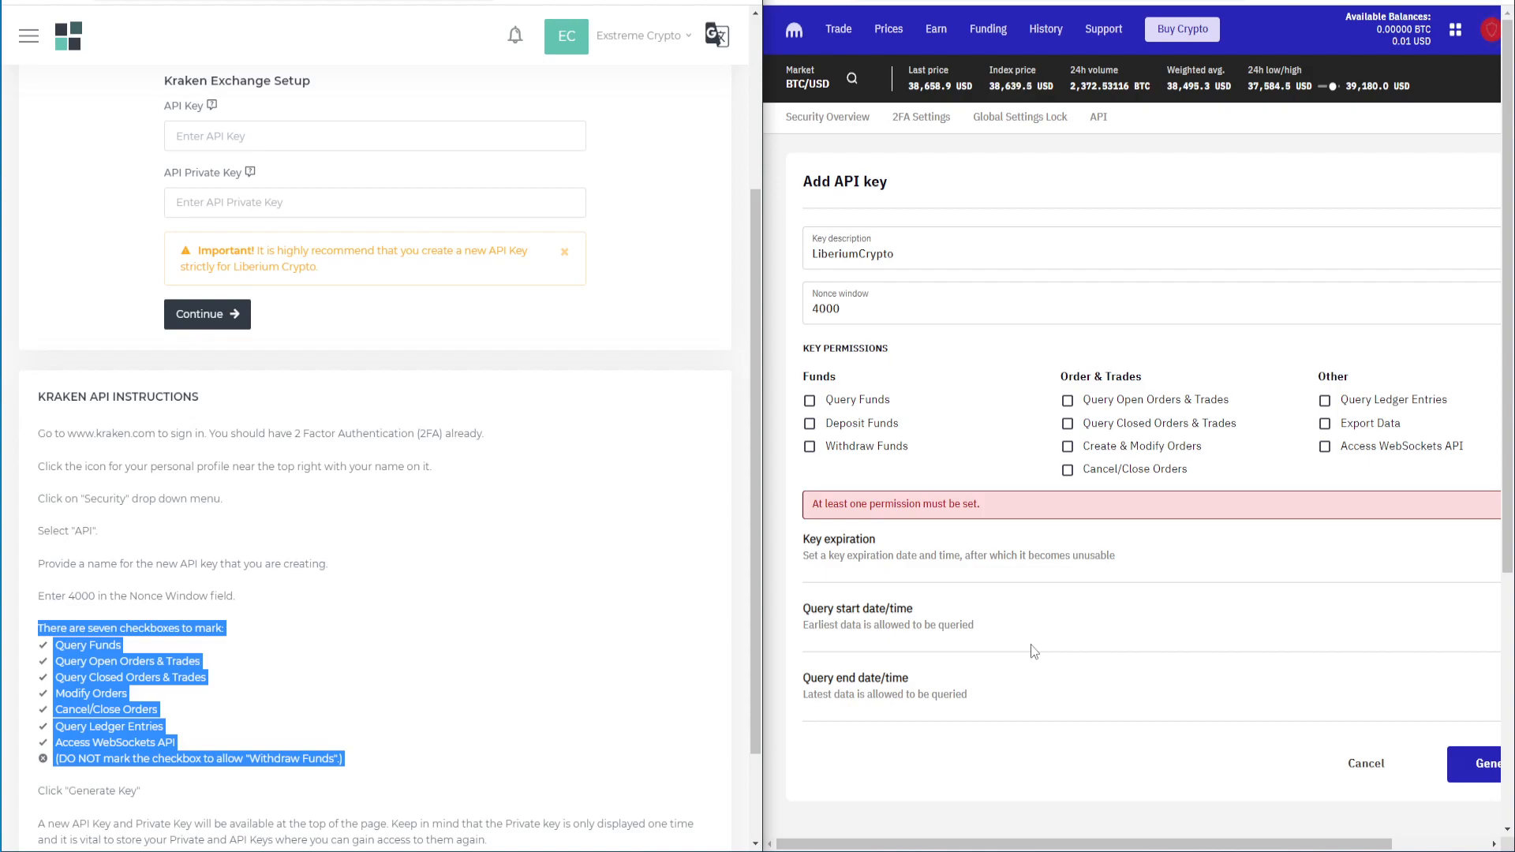
{"action": "left_click", "coordinate": [810, 401]}
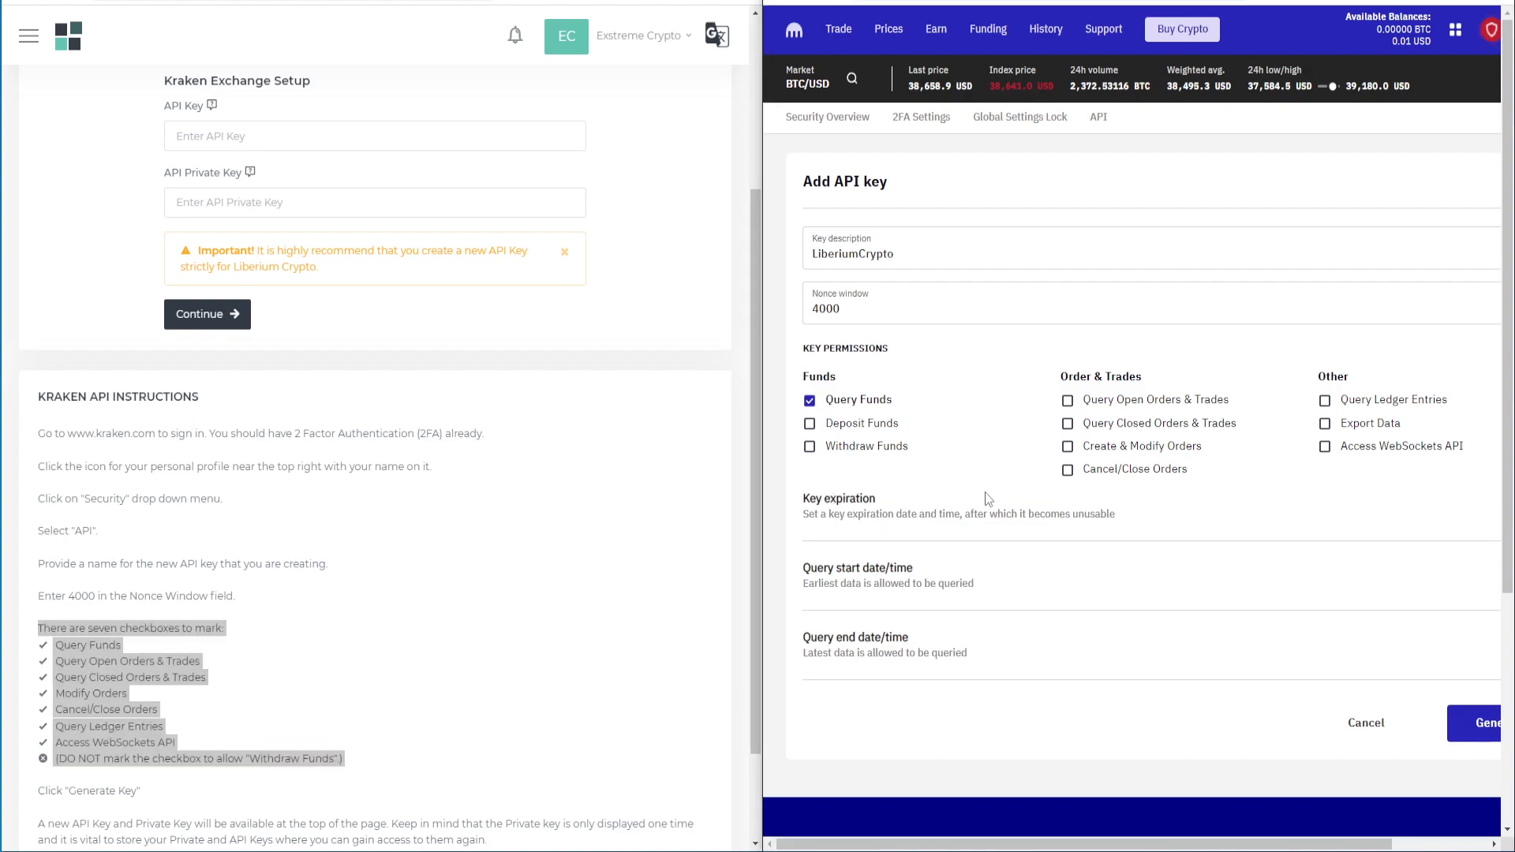
{"action": "left_click", "coordinate": [1066, 403]}
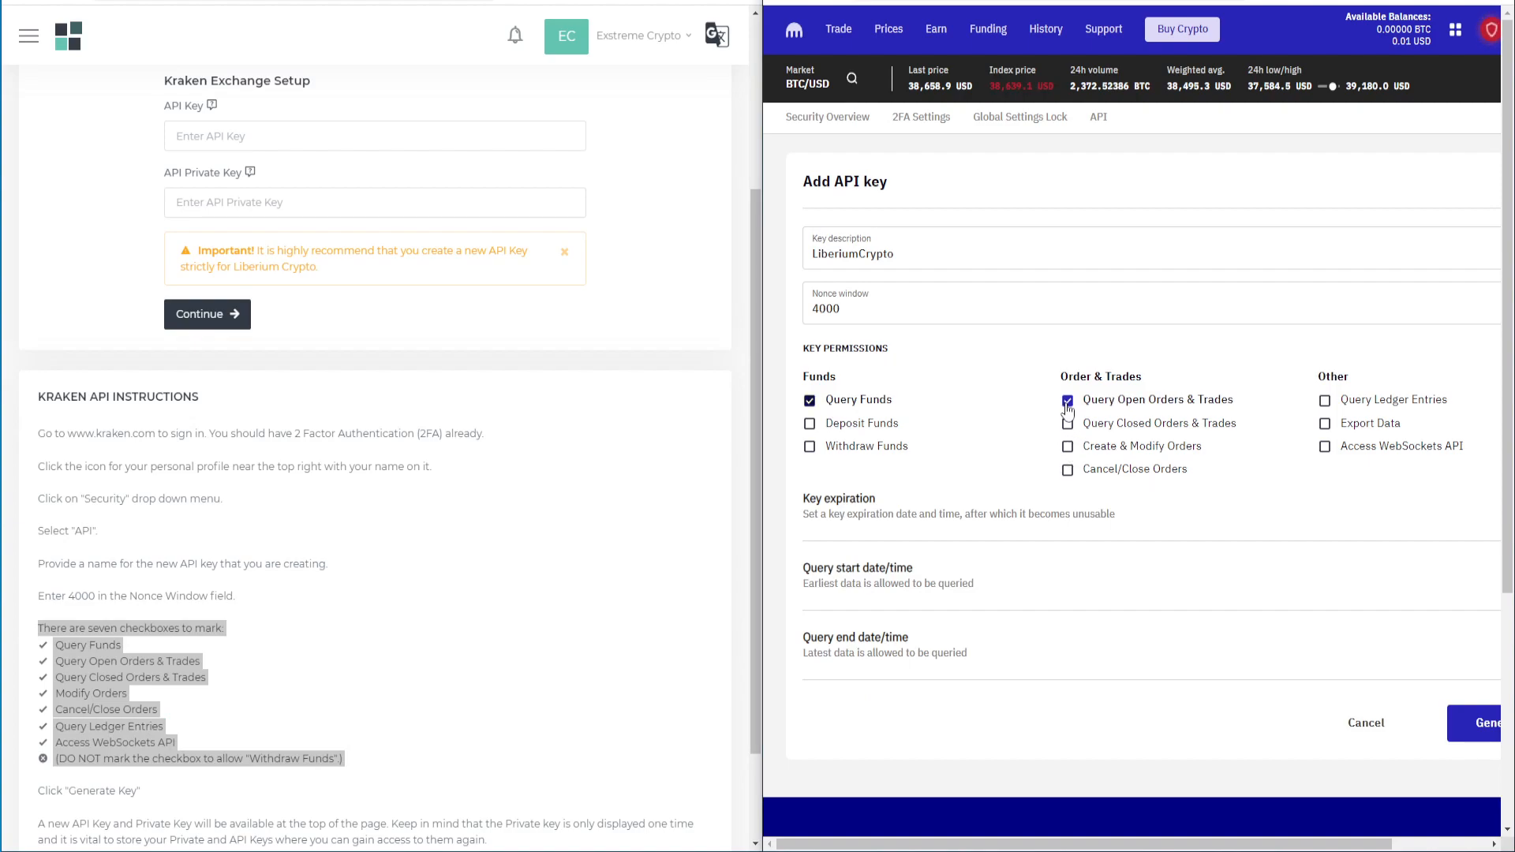
{"action": "left_click", "coordinate": [1068, 424]}
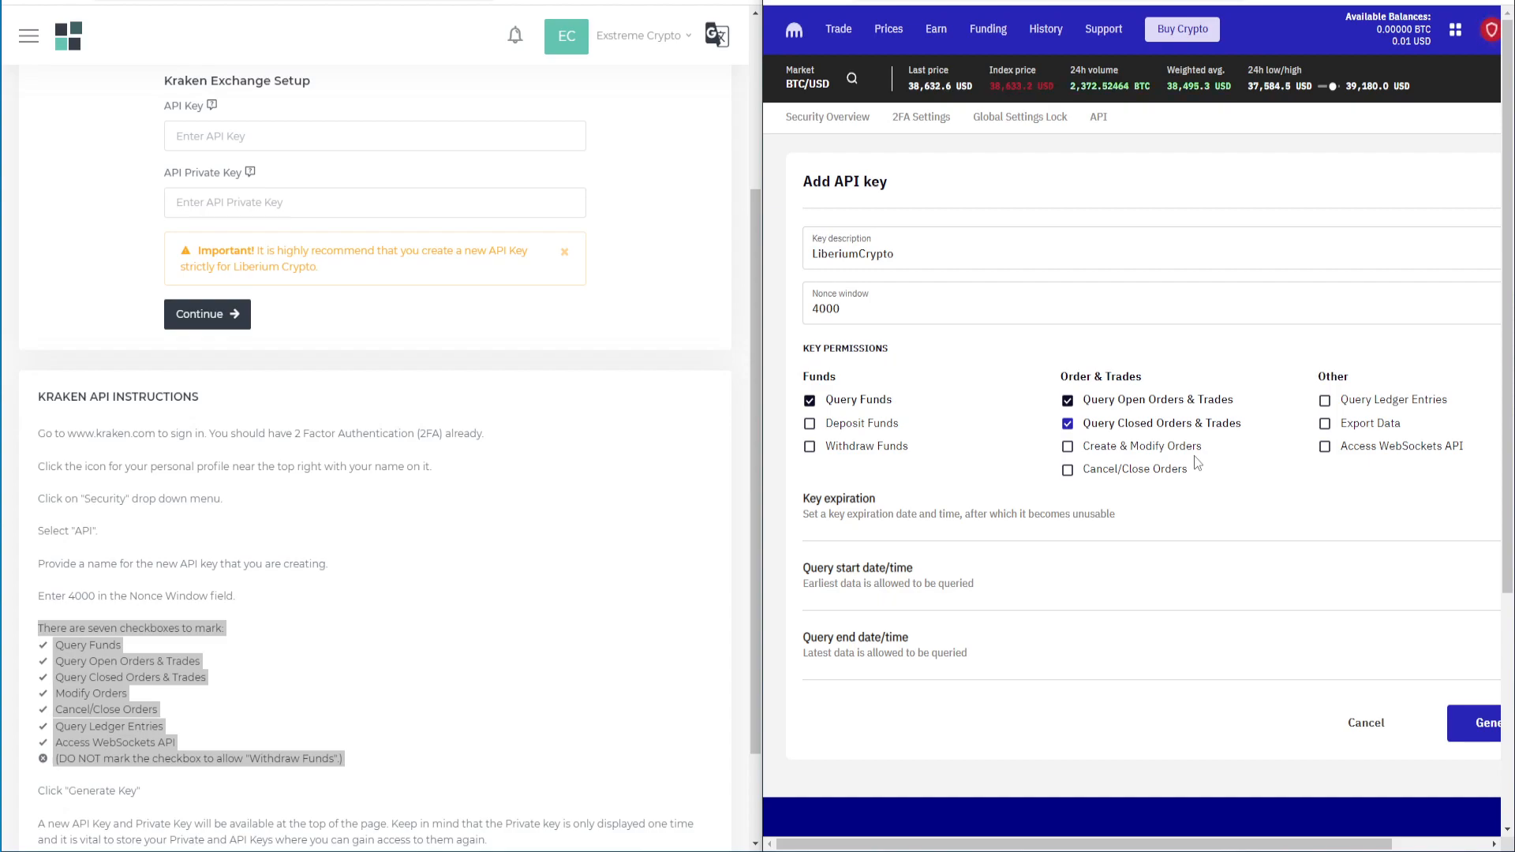
{"action": "left_click", "coordinate": [1068, 447]}
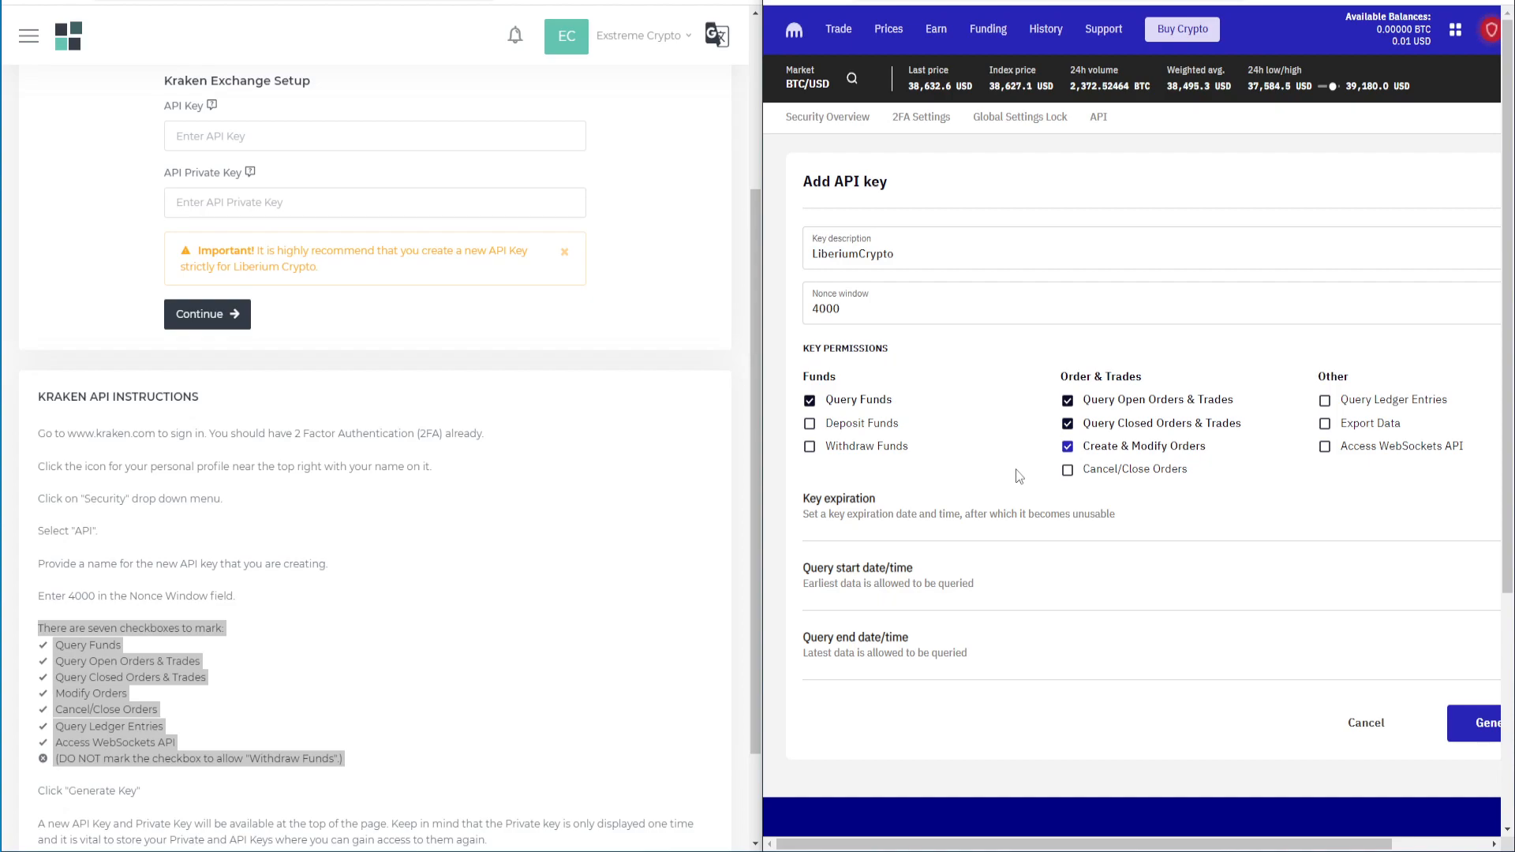
{"action": "left_click", "coordinate": [1067, 471]}
Grant the key Query Ledger Entries and Access WebSockets API, leaving Withdraw Funds unselected as the instructions demand
{"action": "left_click", "coordinate": [1326, 403]}
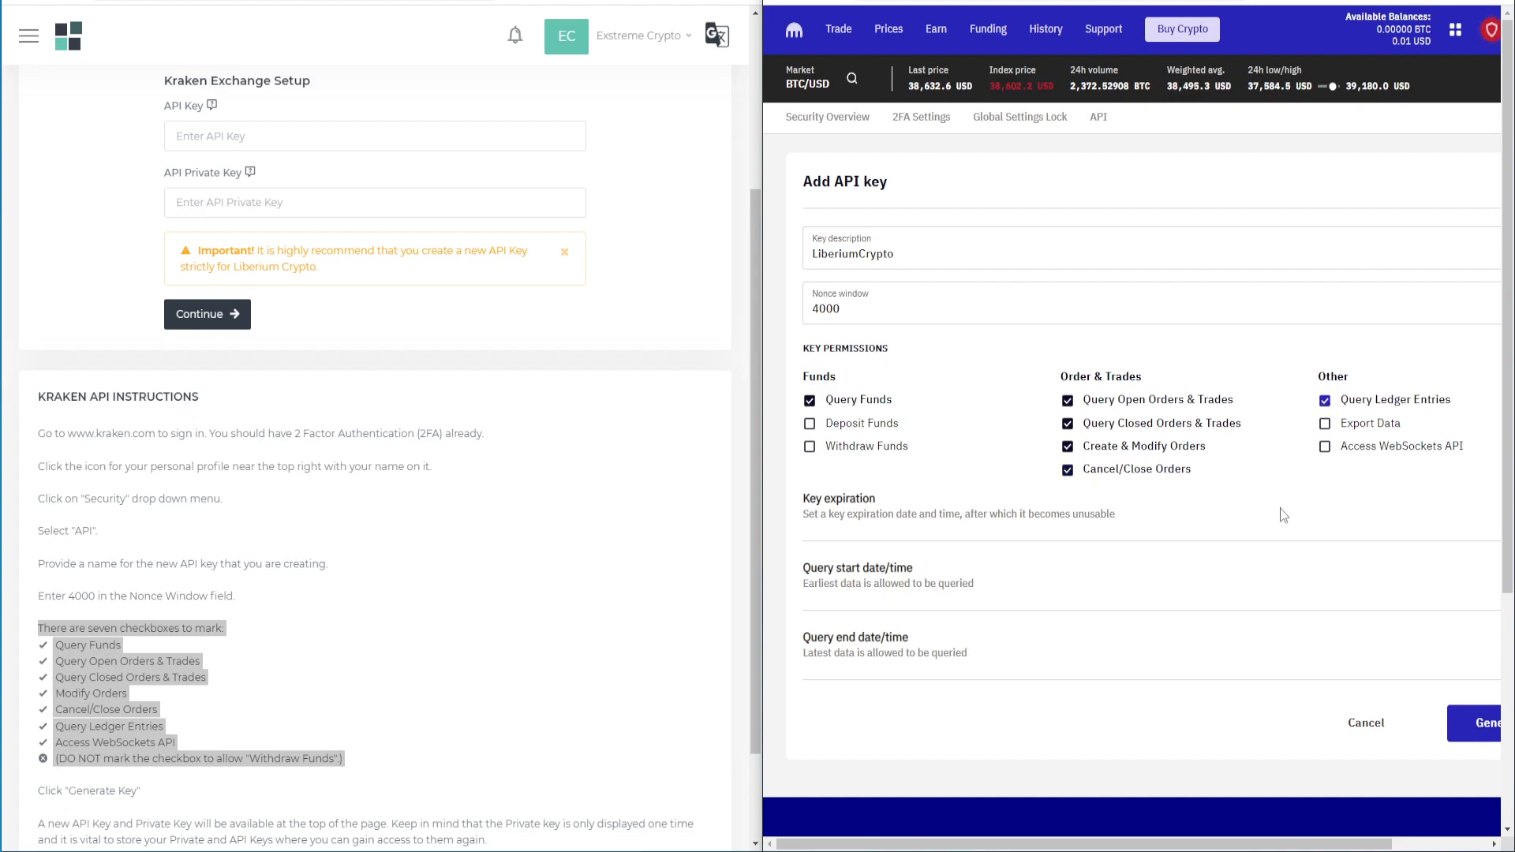
{"action": "left_click", "coordinate": [1324, 447]}
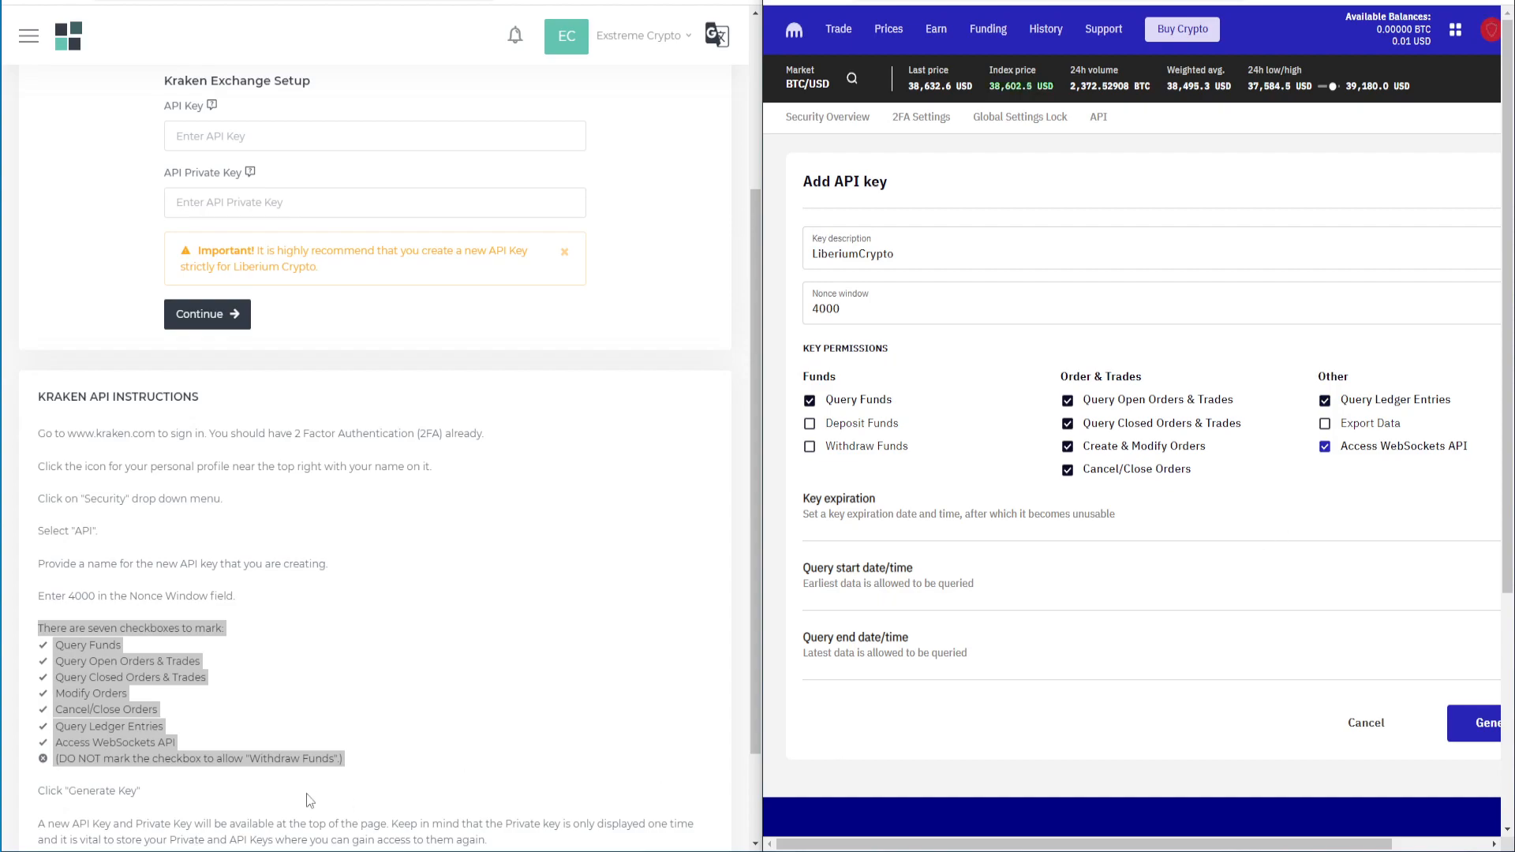
{"action": "left_click", "coordinate": [104, 778]}
{"action": "left_click_drag", "start_coordinate": [352, 764], "coordinate": [41, 764]}
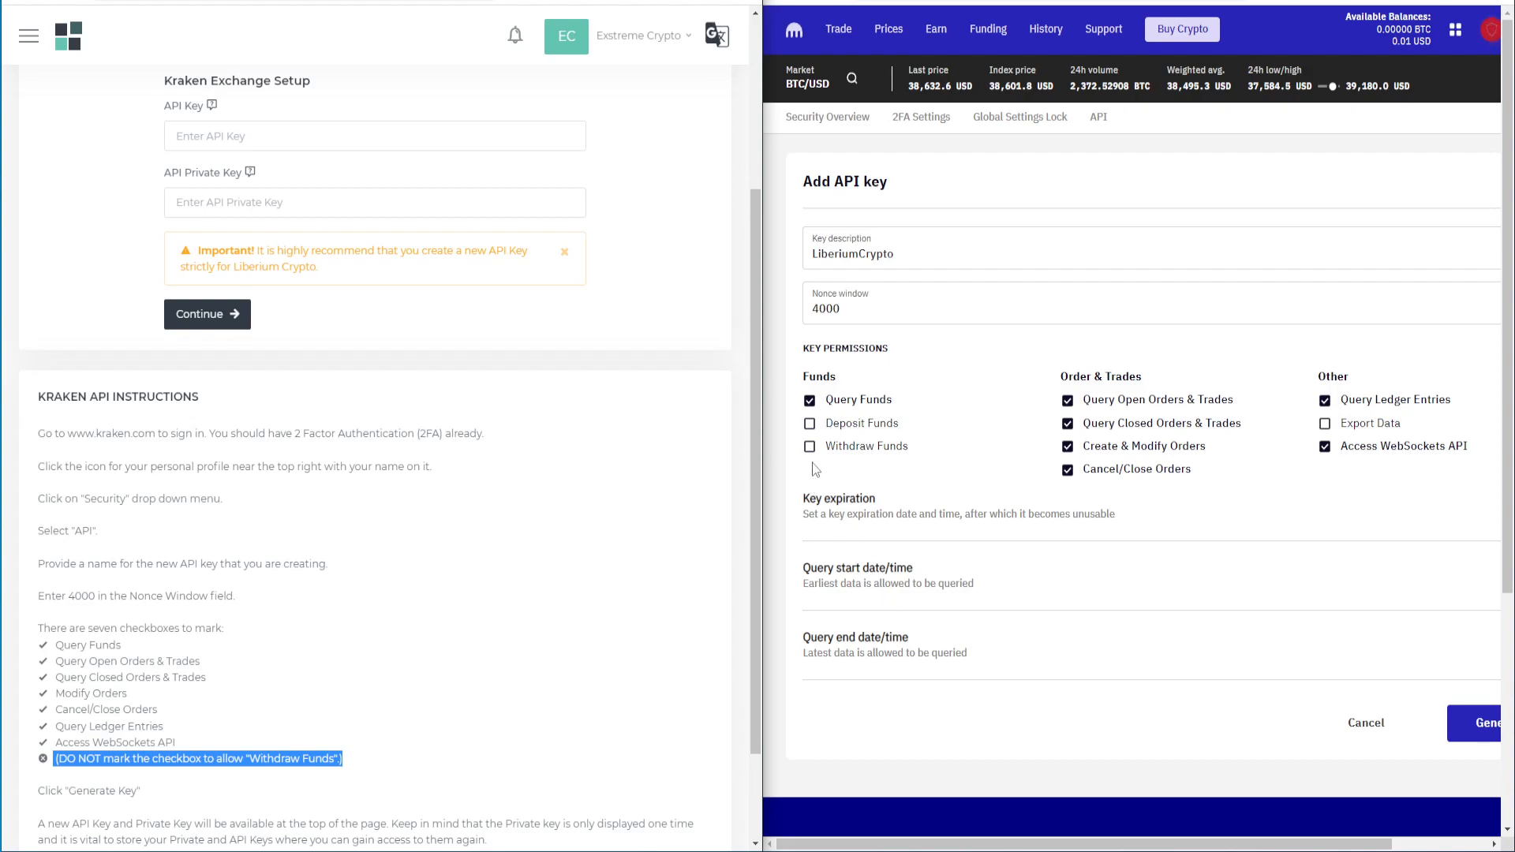
{"action": "left_click_drag", "start_coordinate": [915, 451], "coordinate": [804, 447]}
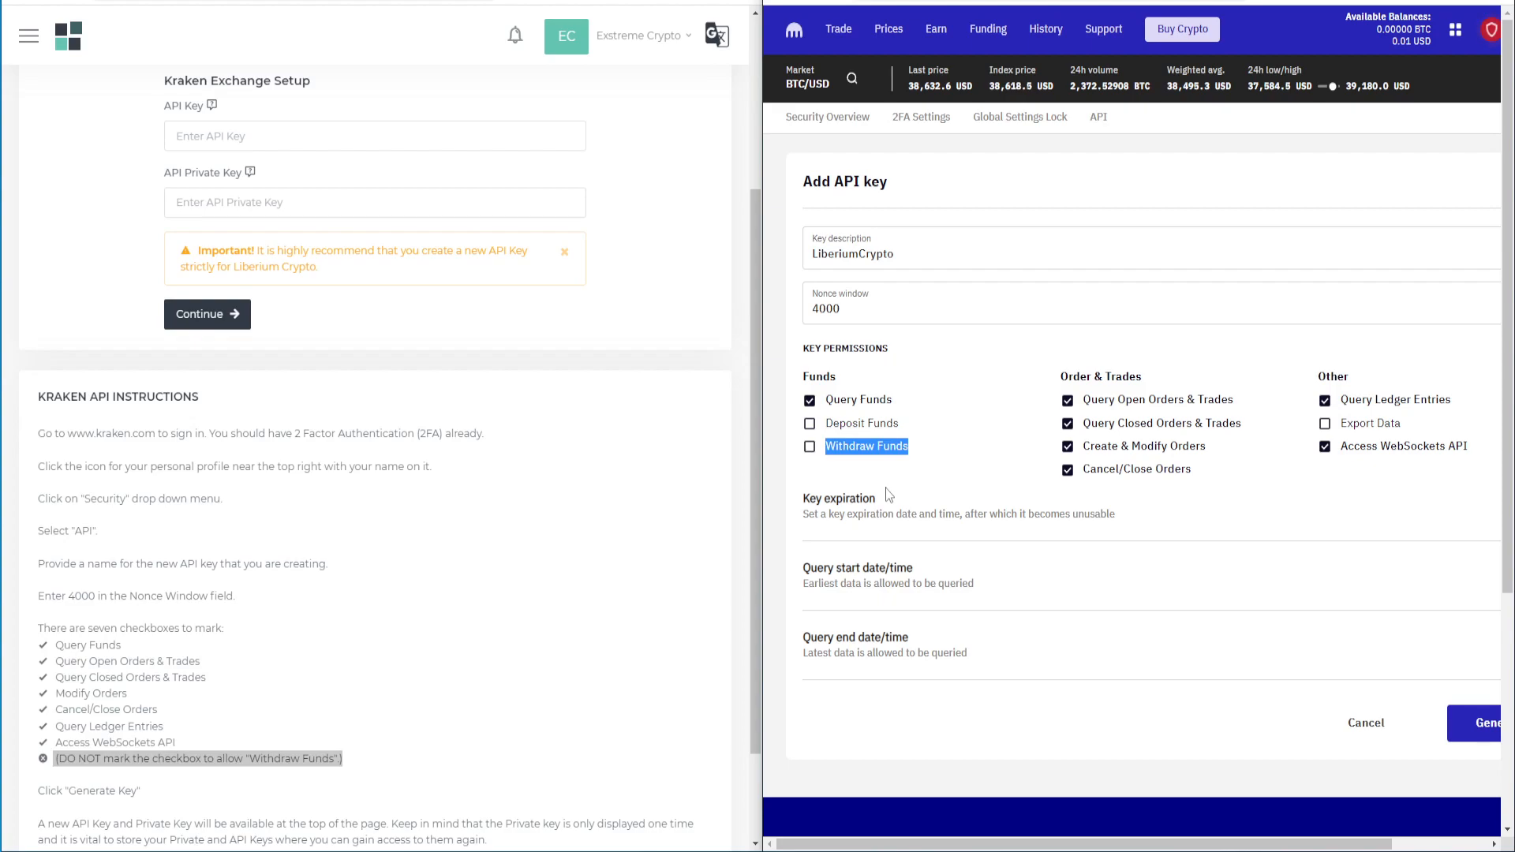
Generate the LiberiumCrypto API key with the chosen permissions
{"action": "left_click", "coordinate": [537, 595]}
{"action": "scroll", "coordinate": [534, 592], "scroll_direction": "down", "scroll_amount": 3}
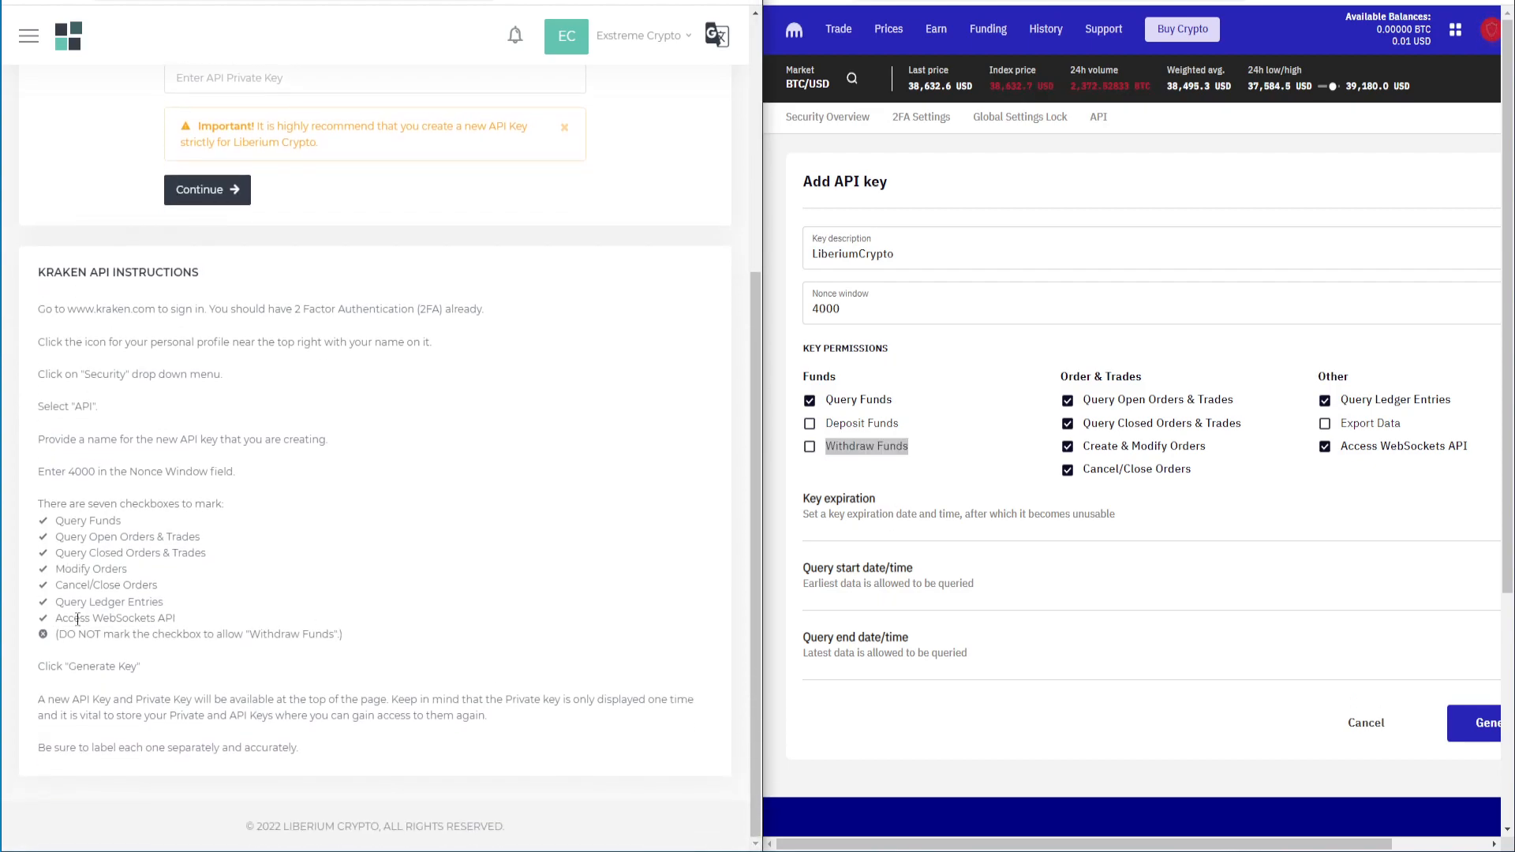
{"action": "left_click_drag", "start_coordinate": [37, 666], "coordinate": [139, 667]}
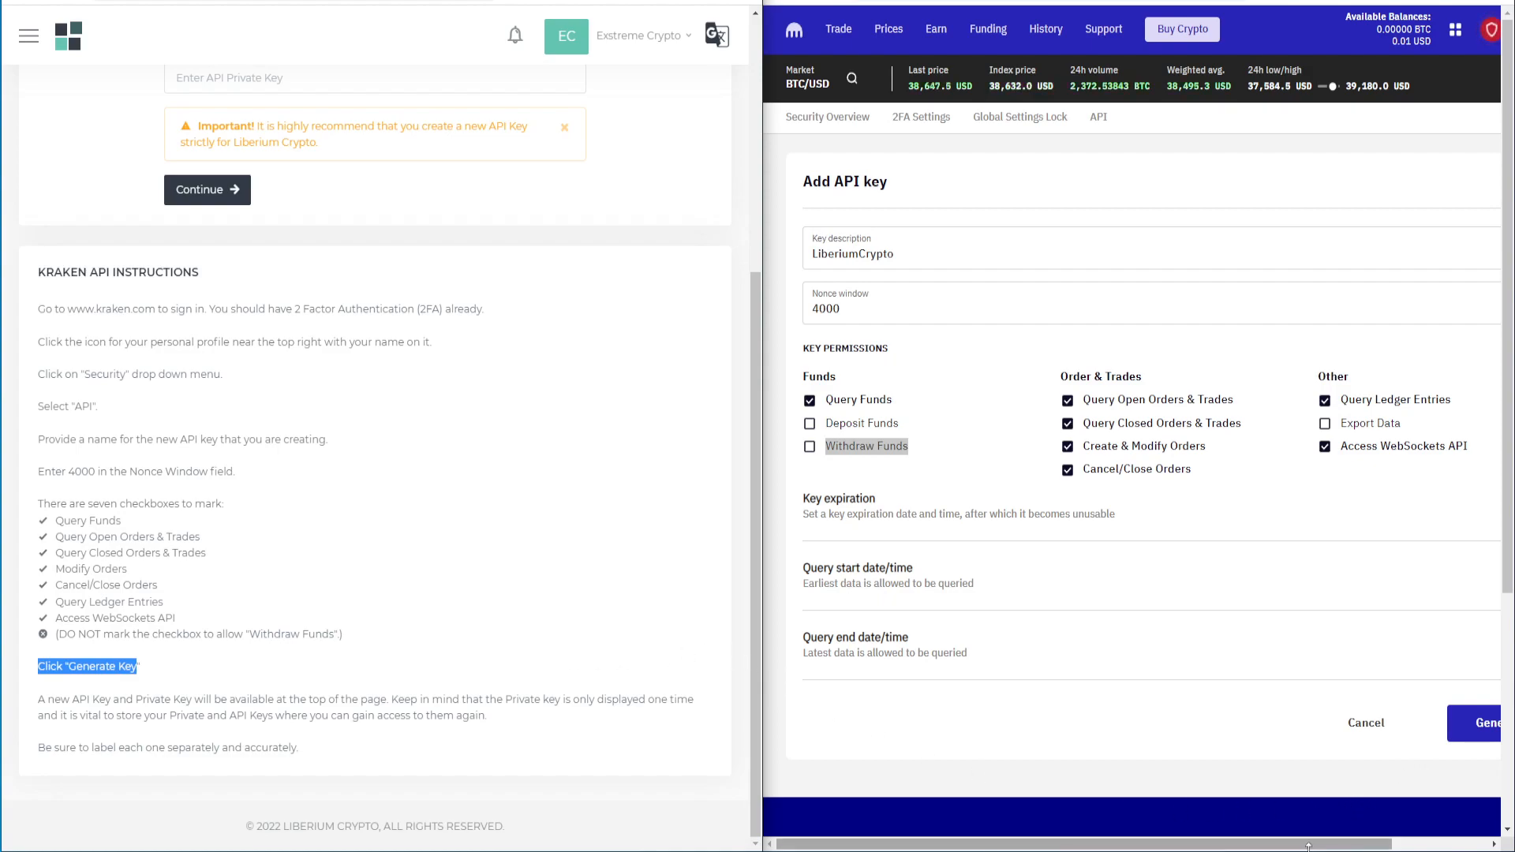
{"action": "left_click", "coordinate": [1378, 843]}
{"action": "left_click_drag", "start_coordinate": [1378, 844], "coordinate": [1488, 844]}
{"action": "left_click", "coordinate": [1391, 728]}
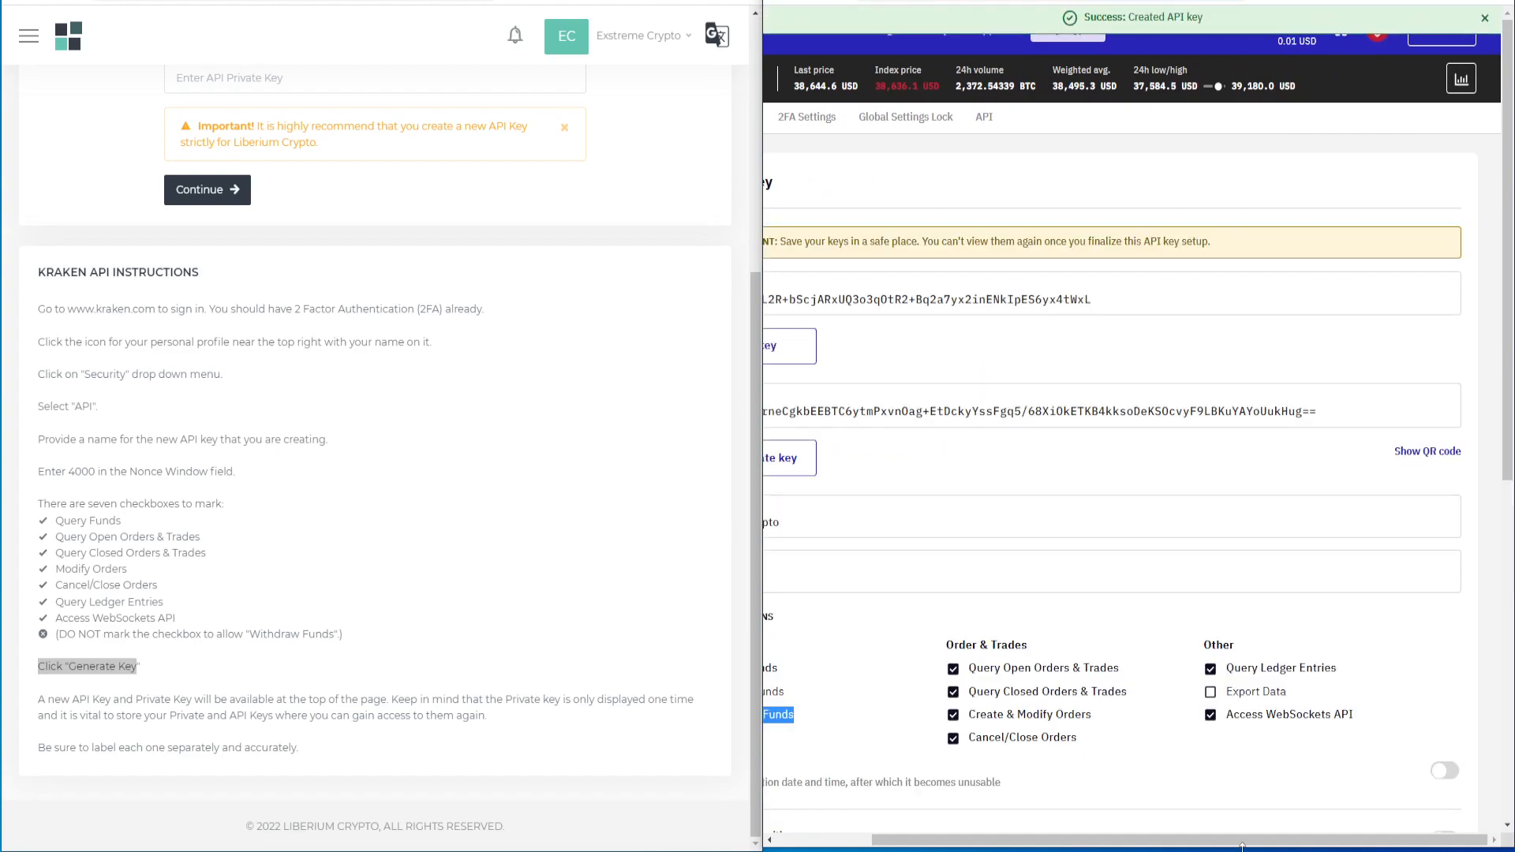
Copy the generated API key from Kraken and paste it into the API Key field of Liberium Crypto's Kraken Exchange Setup
{"action": "left_click_drag", "start_coordinate": [1225, 846], "coordinate": [1118, 846]}
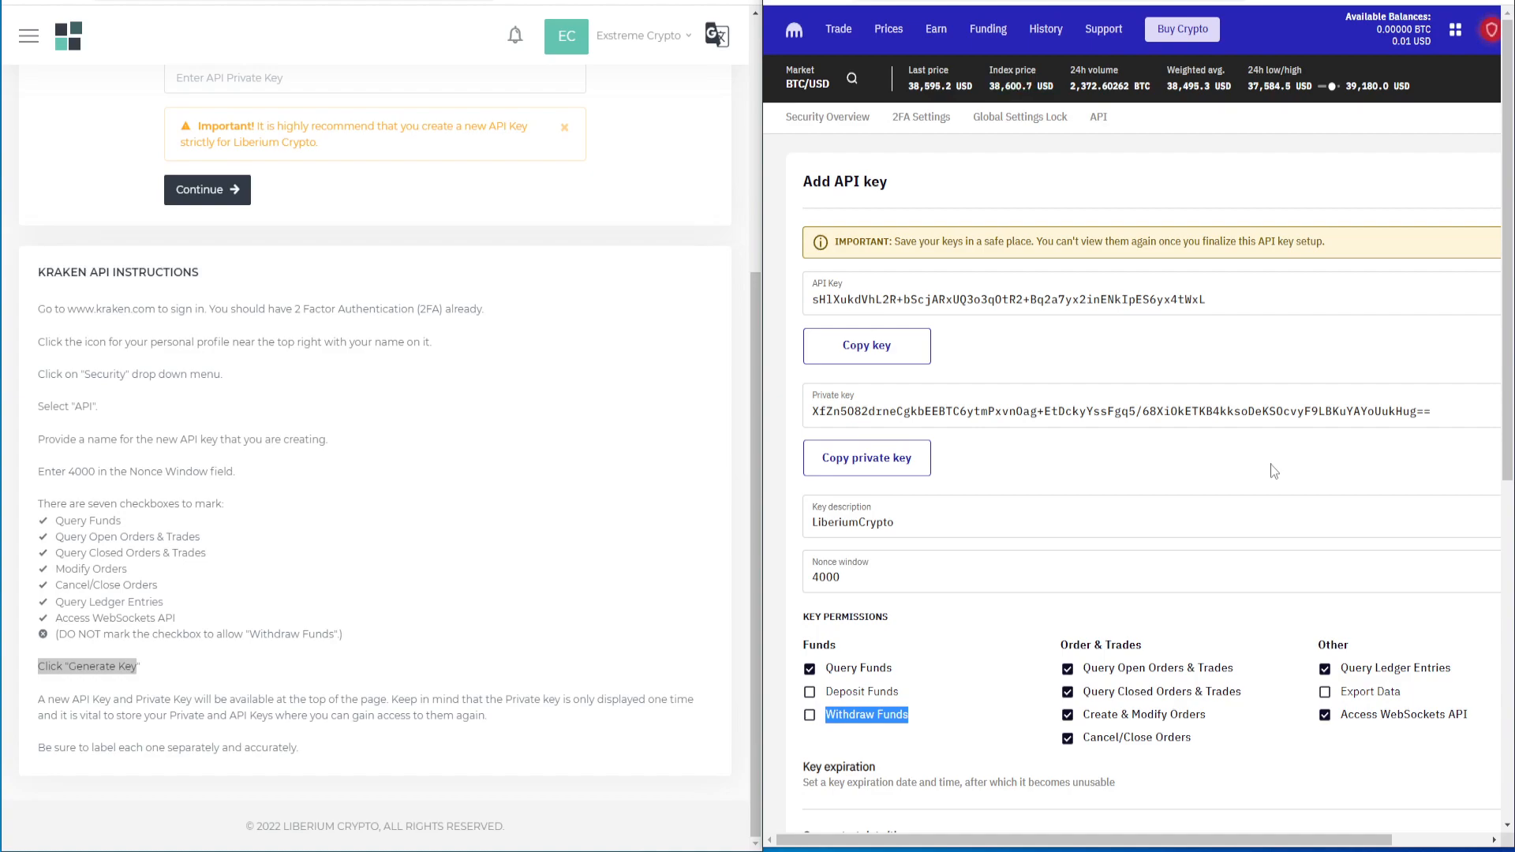
{"action": "scroll", "coordinate": [291, 720], "scroll_direction": "up", "scroll_amount": 4}
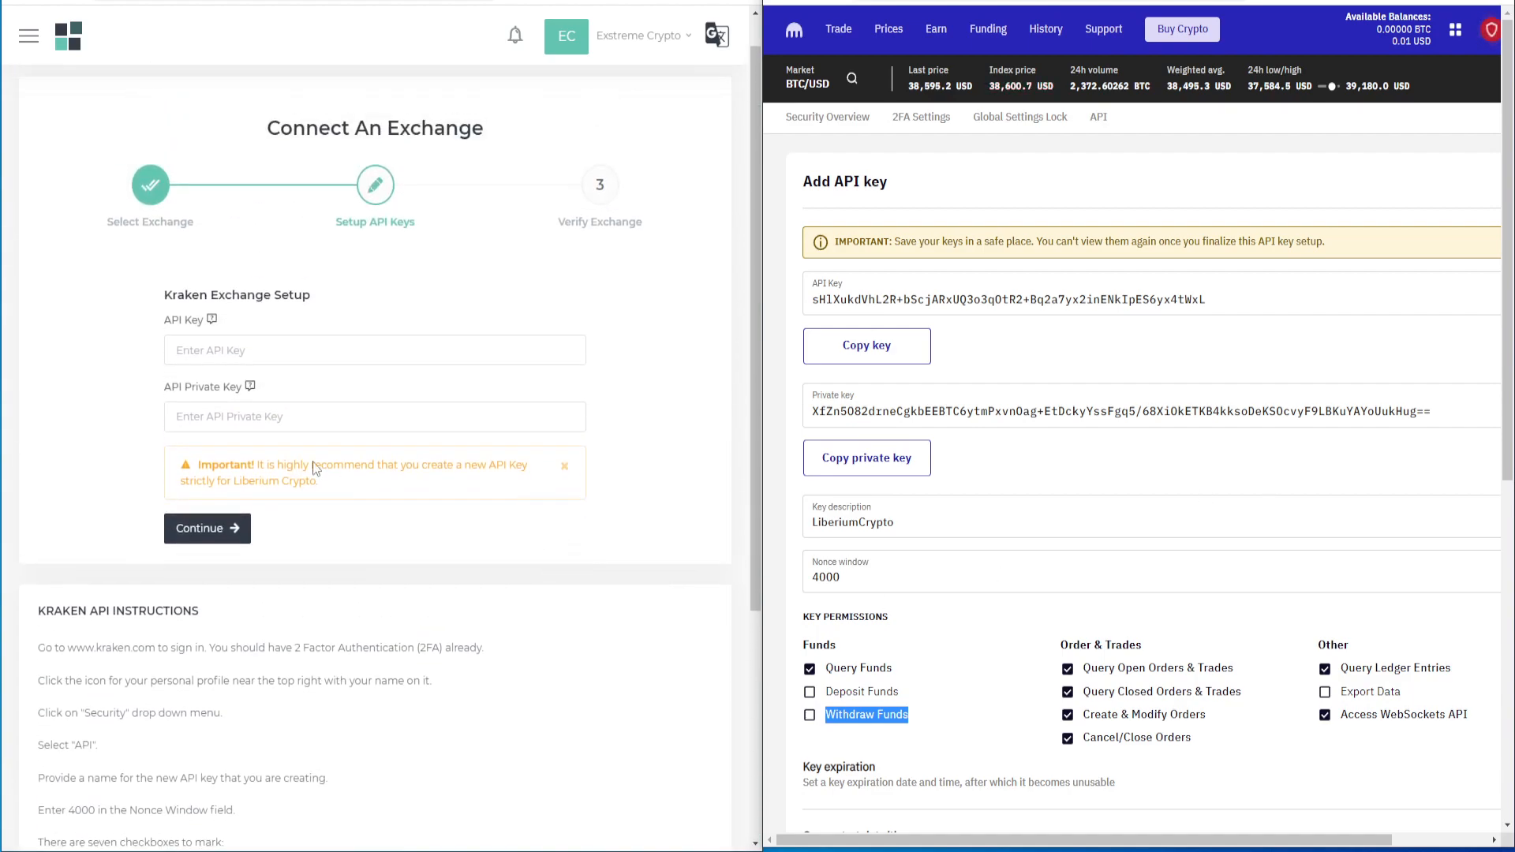
{"action": "left_click", "coordinate": [849, 347]}
{"action": "right_click", "coordinate": [228, 352]}
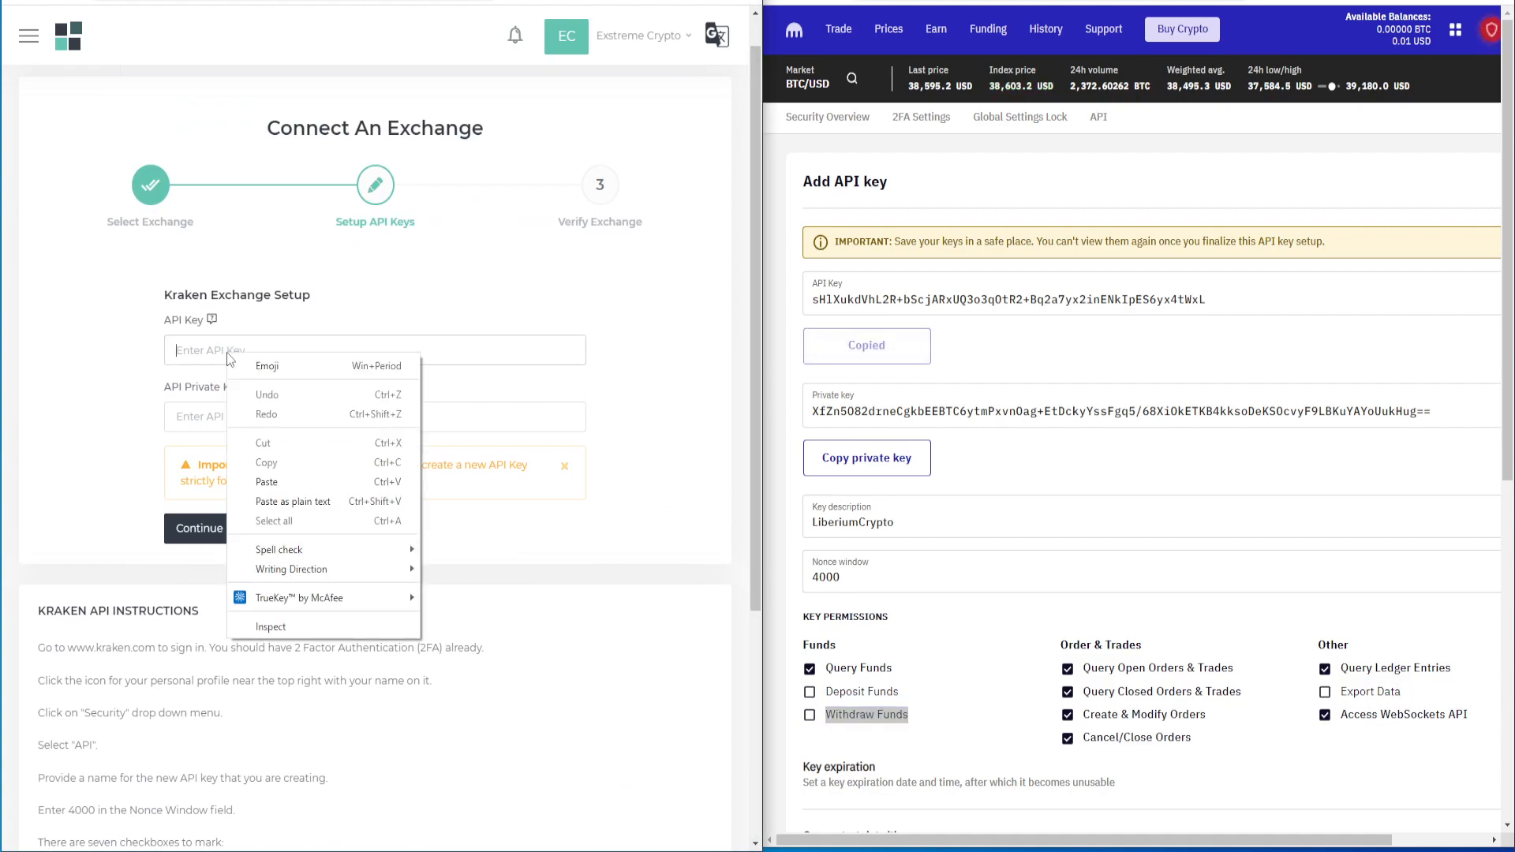
{"action": "left_click", "coordinate": [266, 482]}
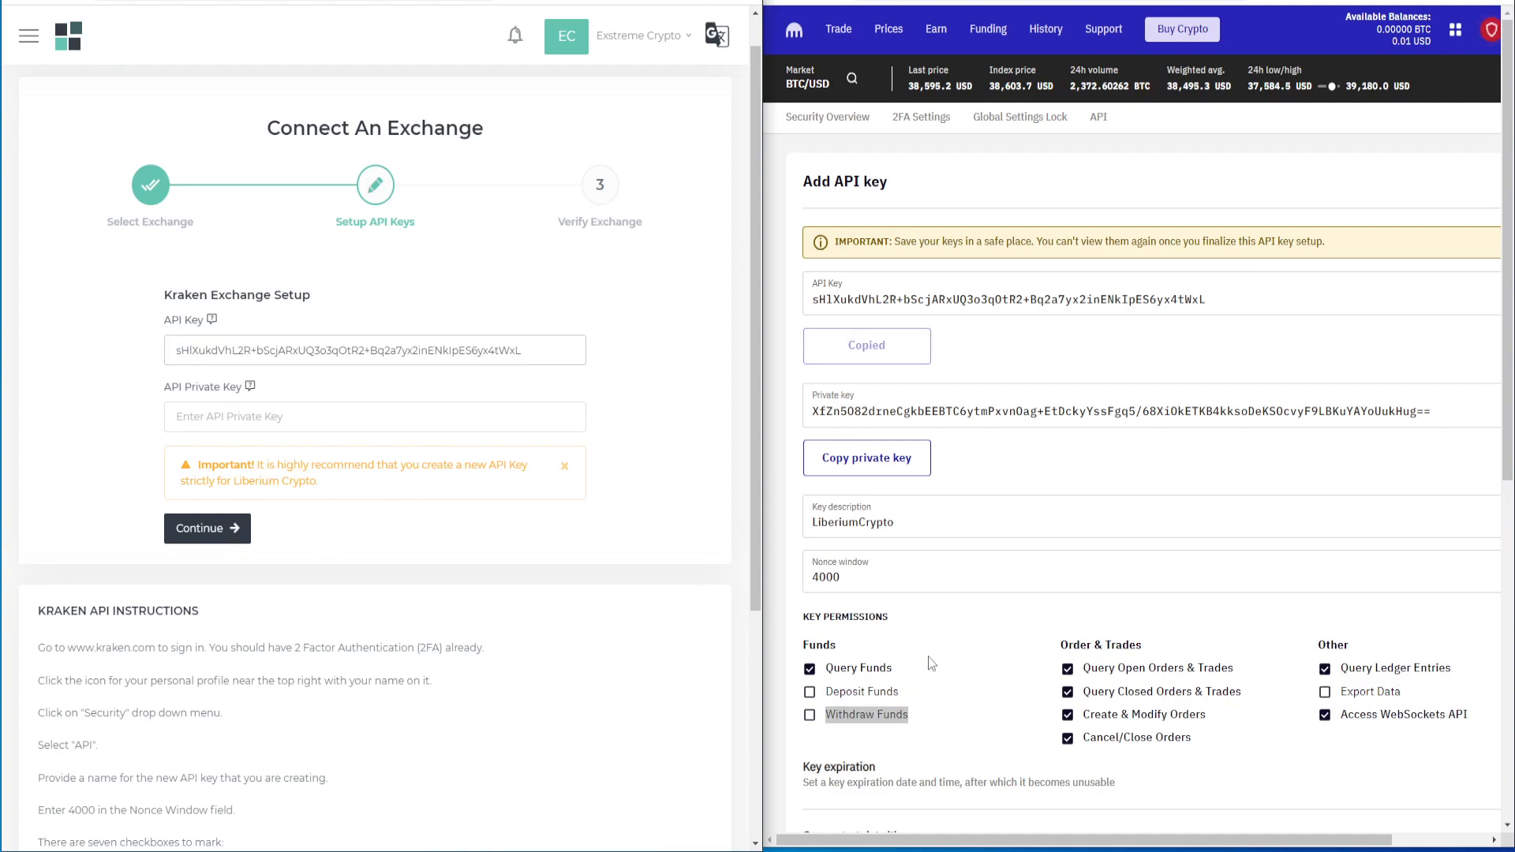
Copy the private key from Kraken and paste it into the API Private Key field of the Kraken Exchange Setup
{"action": "left_click", "coordinate": [866, 467]}
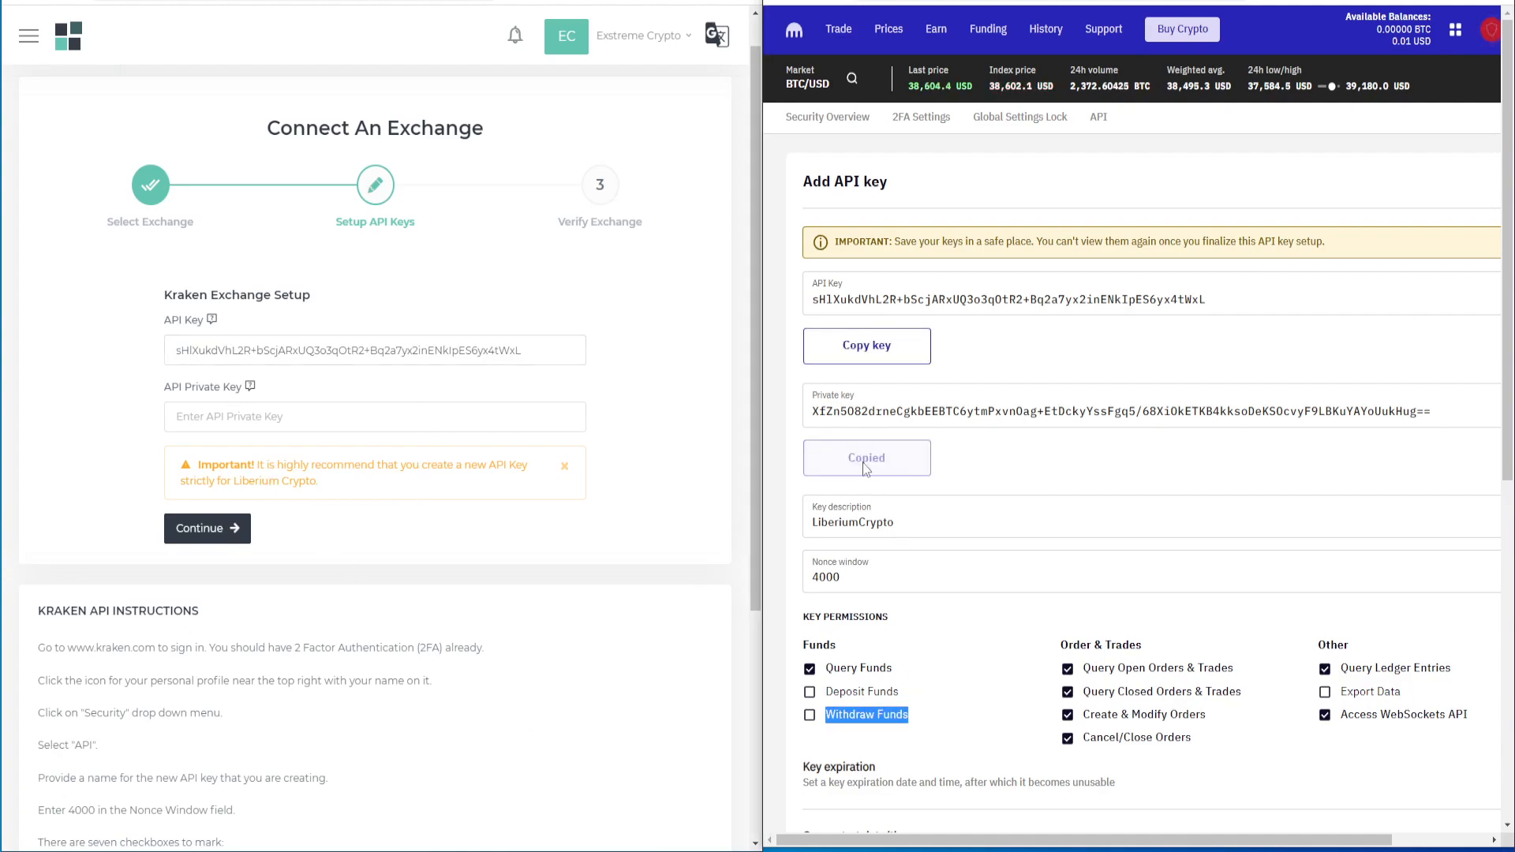
{"action": "right_click", "coordinate": [202, 418]}
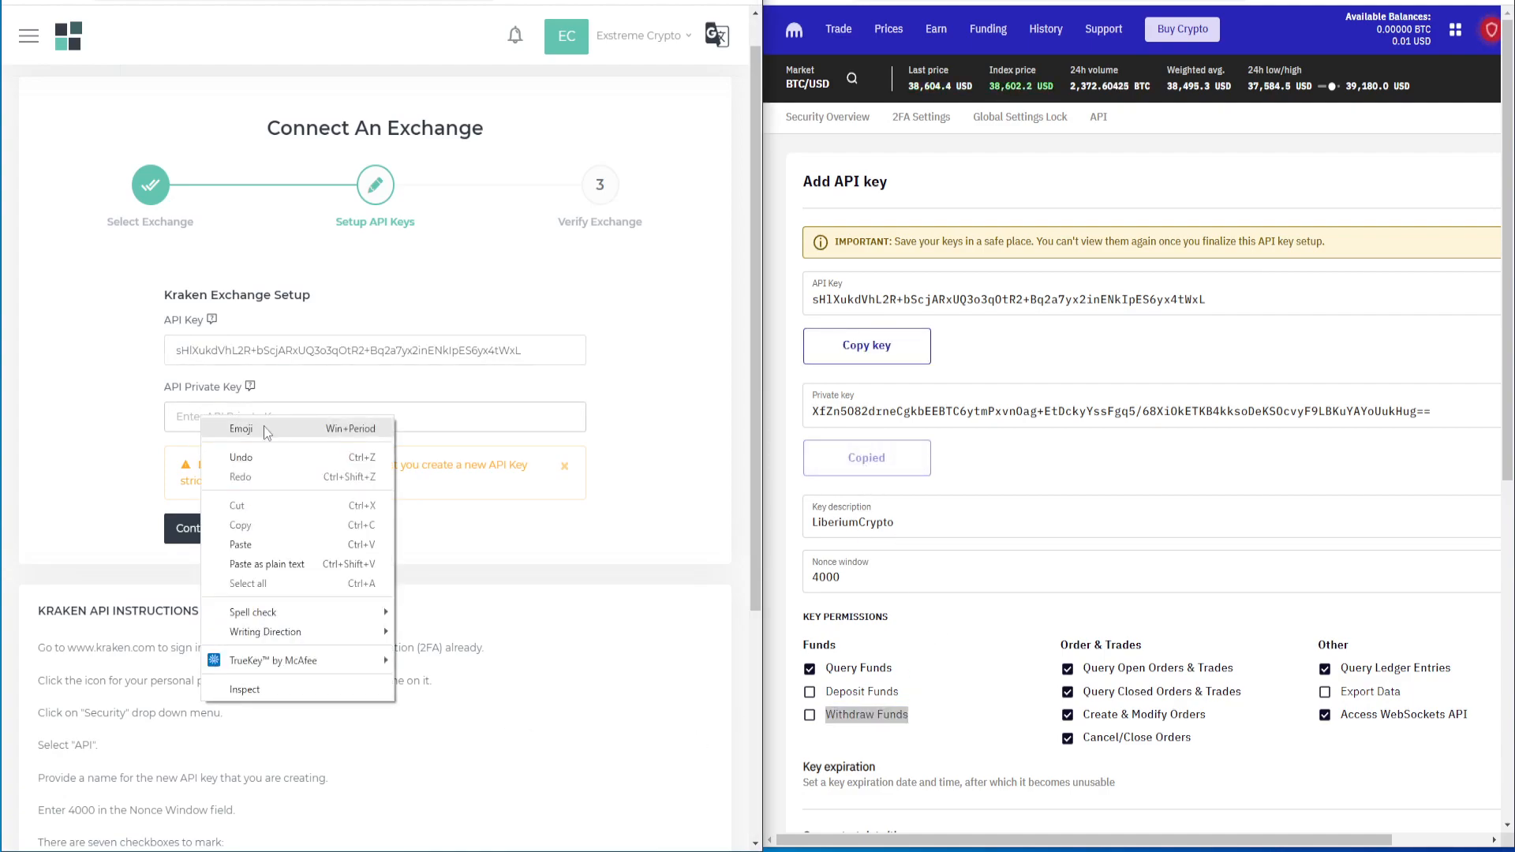
{"action": "left_click", "coordinate": [241, 544]}
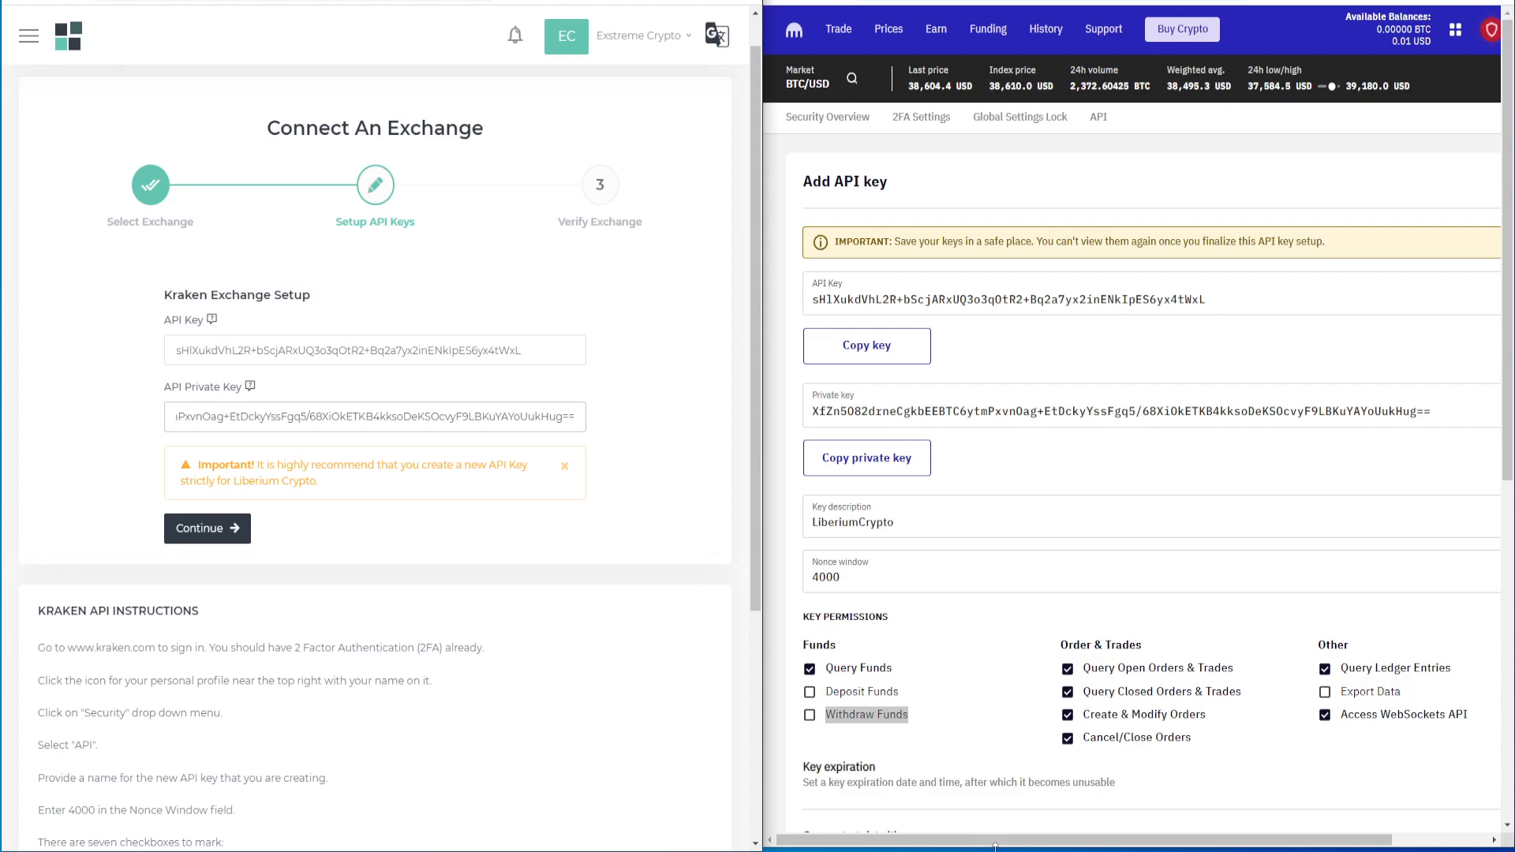
Save the LiberiumCrypto API key in Kraken to finalize its setup
{"action": "left_click_drag", "start_coordinate": [1092, 840], "coordinate": [1190, 842]}
{"action": "scroll", "coordinate": [1174, 732], "scroll_direction": "down", "scroll_amount": 1}
{"action": "scroll", "coordinate": [1176, 738], "scroll_direction": "down", "scroll_amount": 5}
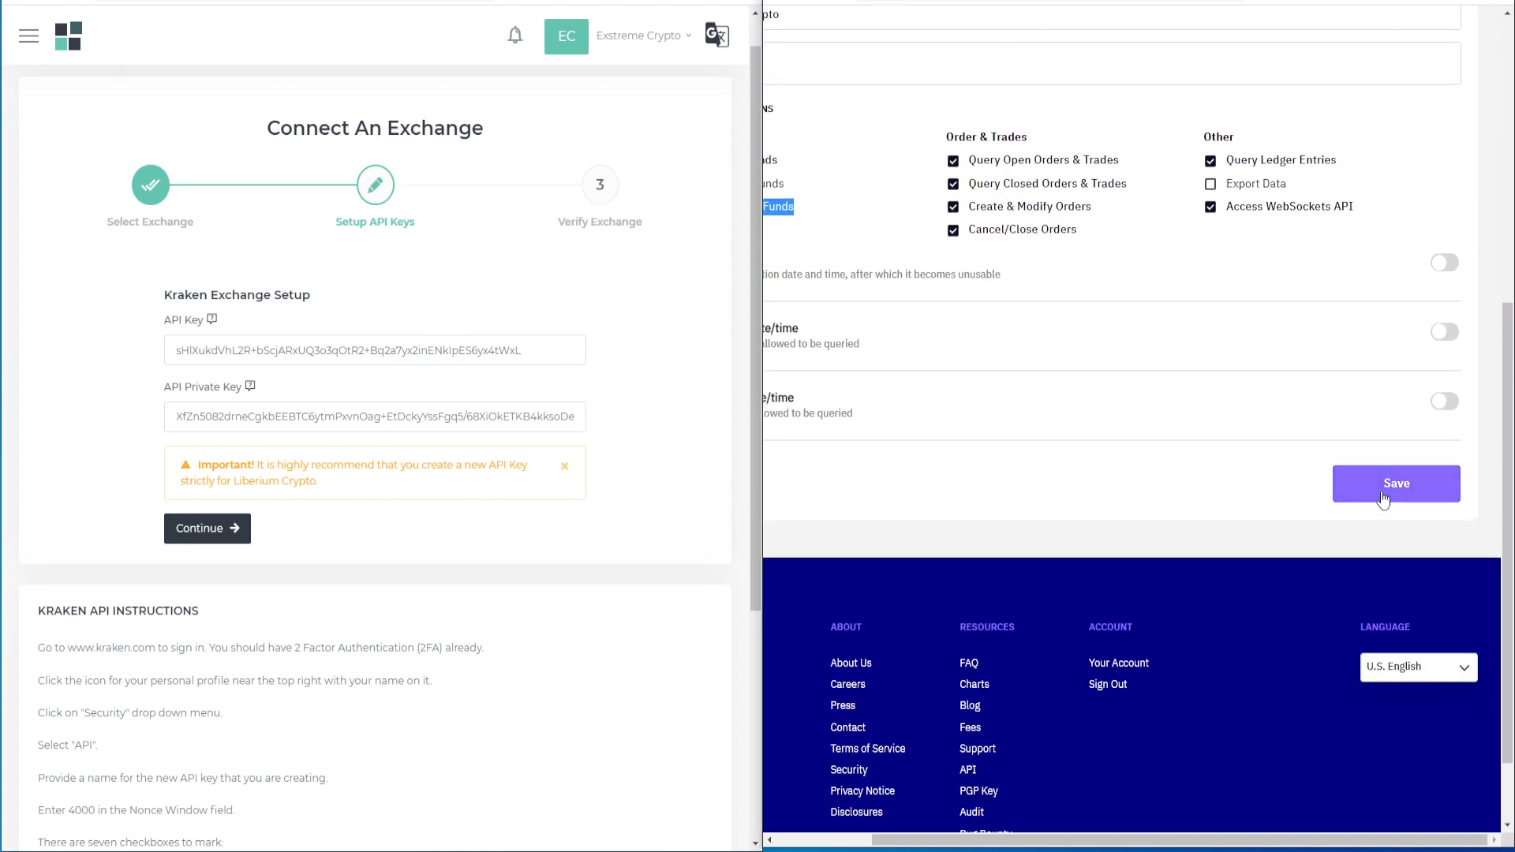
{"action": "scroll", "coordinate": [362, 534], "scroll_direction": "down", "scroll_amount": 5}
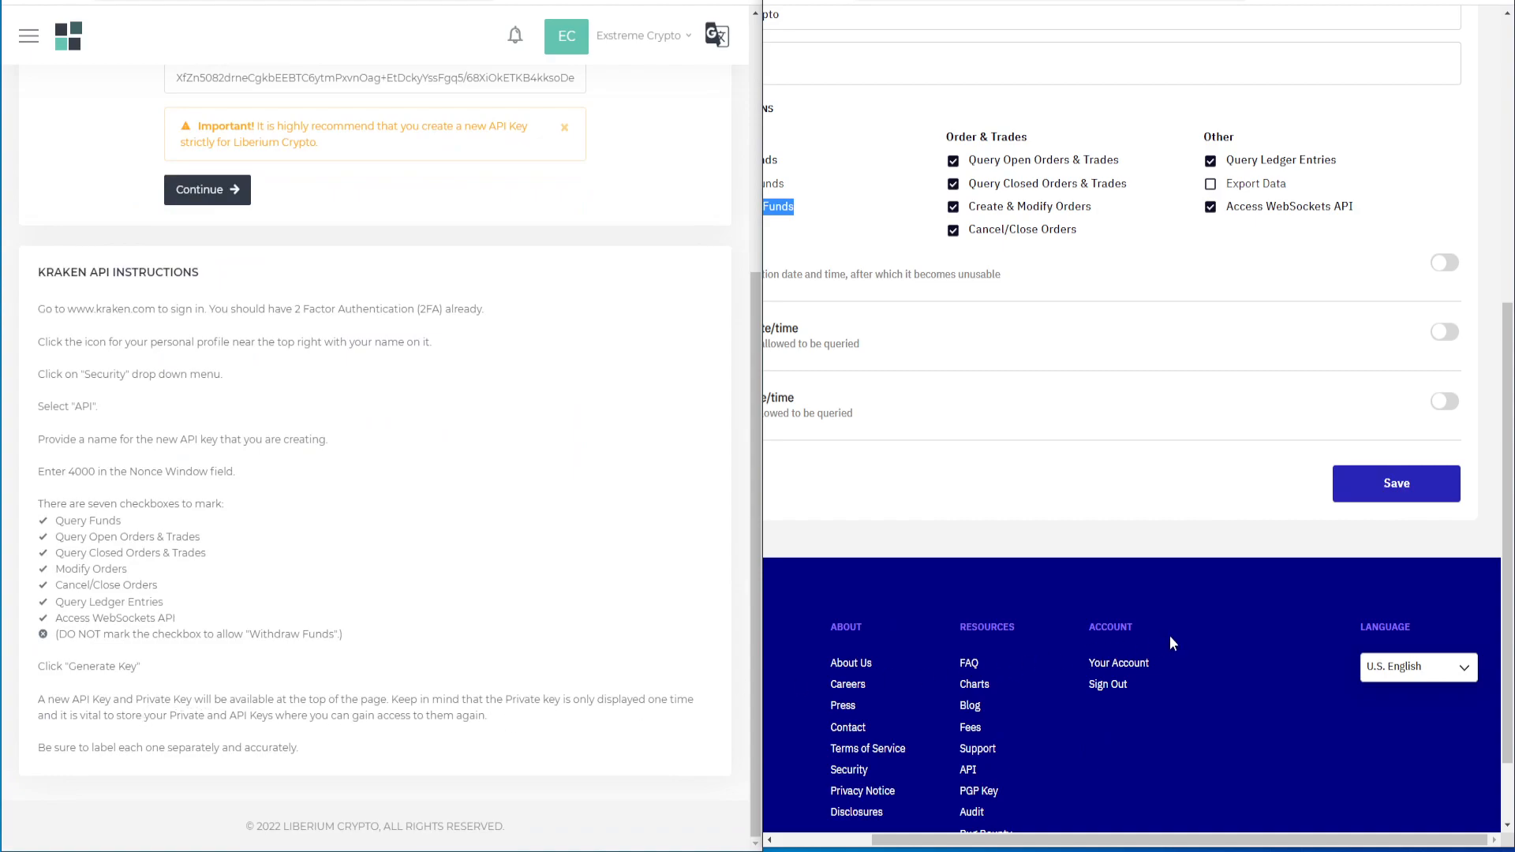
{"action": "left_click", "coordinate": [1424, 489]}
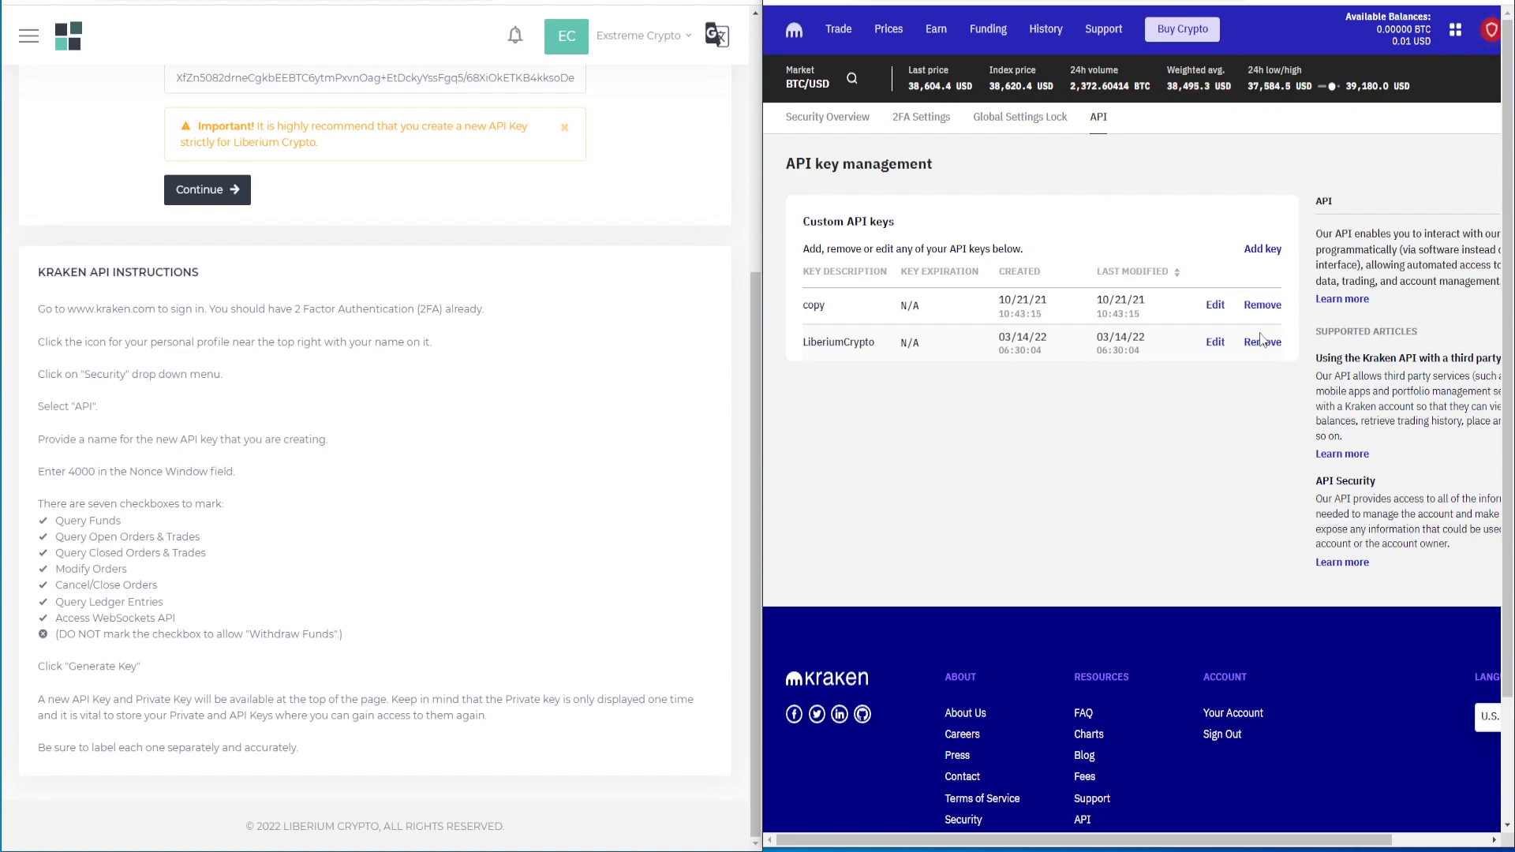
Submit the entered Kraken keys in Liberium Crypto to verify and connect the exchange
{"action": "scroll", "coordinate": [400, 488], "scroll_direction": "up", "scroll_amount": 2}
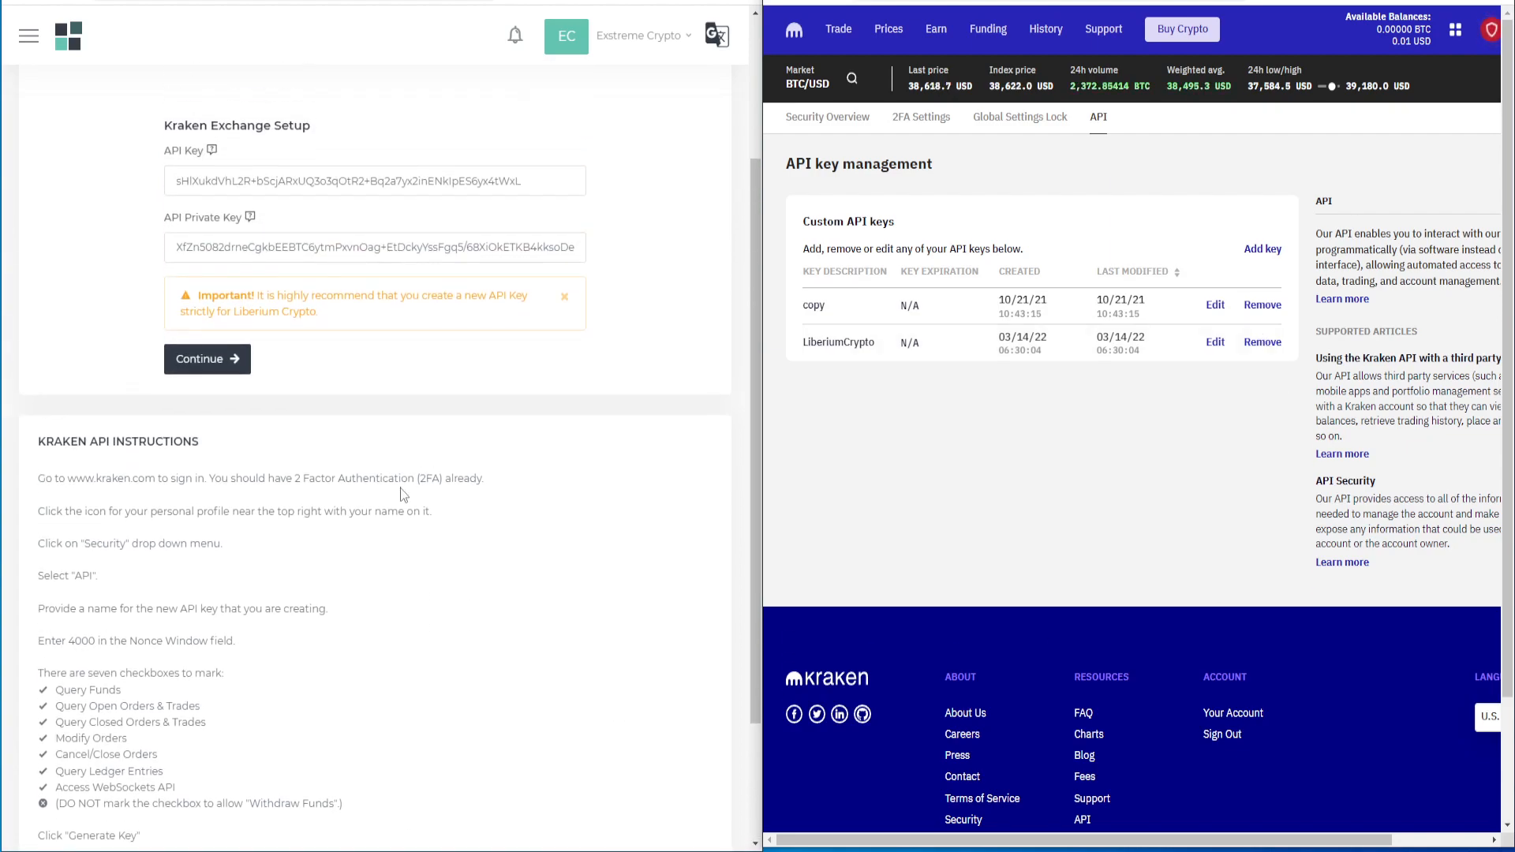
{"action": "left_click", "coordinate": [187, 366]}
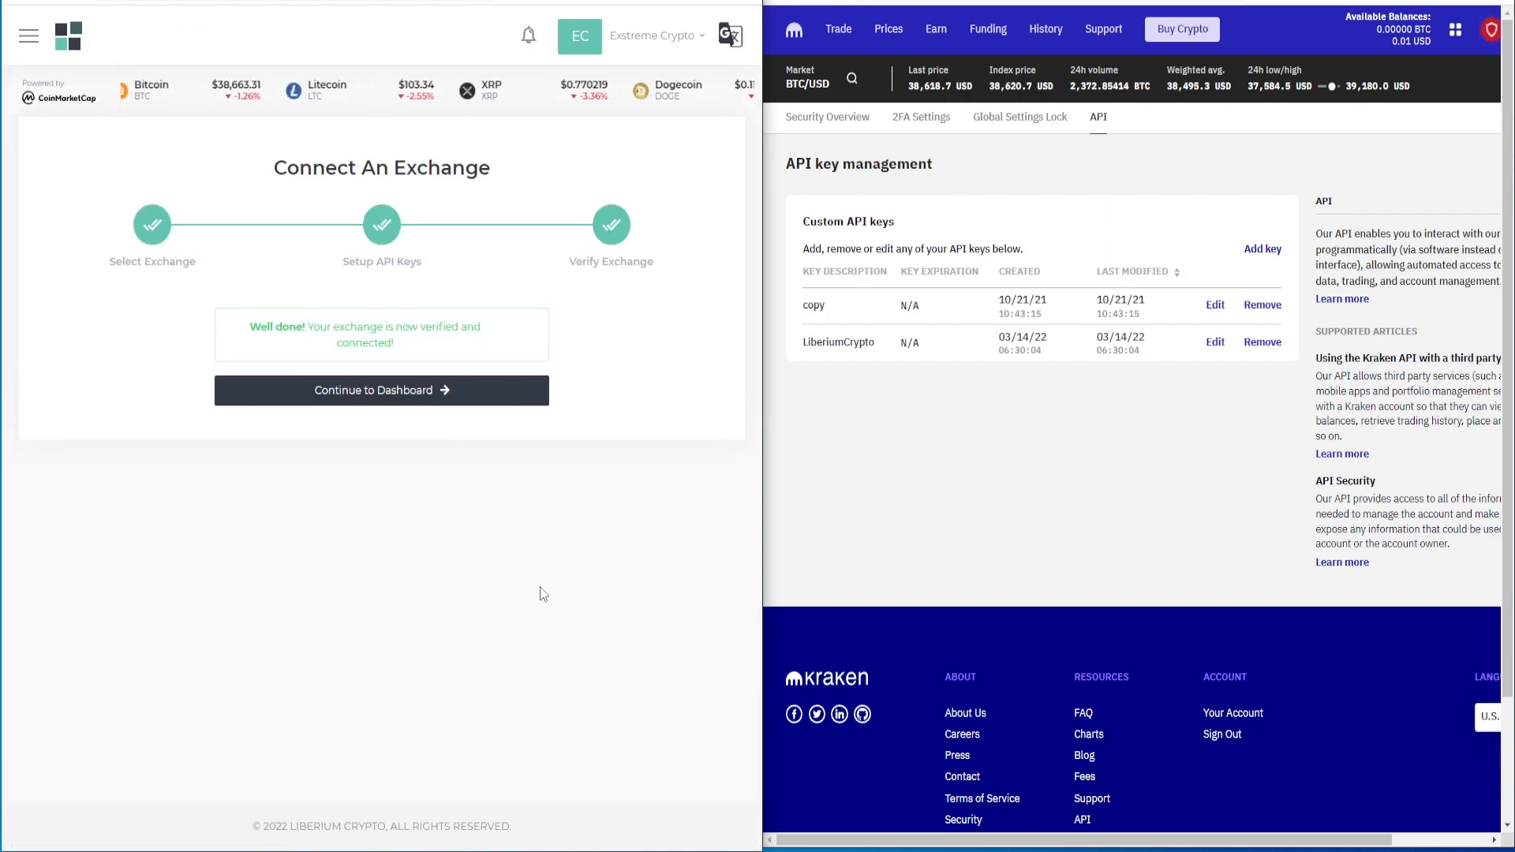
{"action": "left_click_drag", "start_coordinate": [240, 325], "coordinate": [490, 347]}
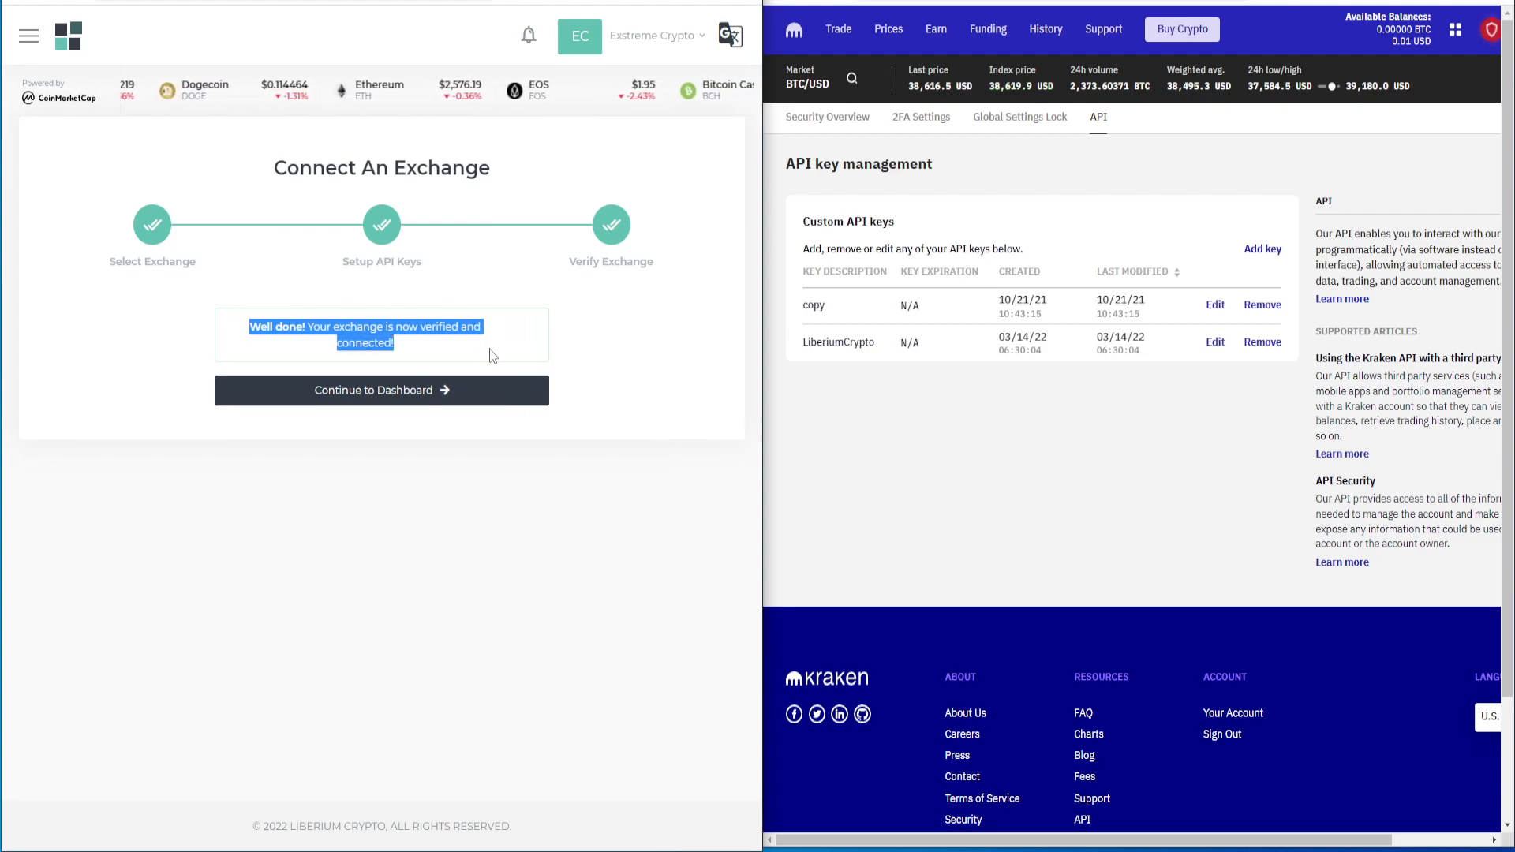